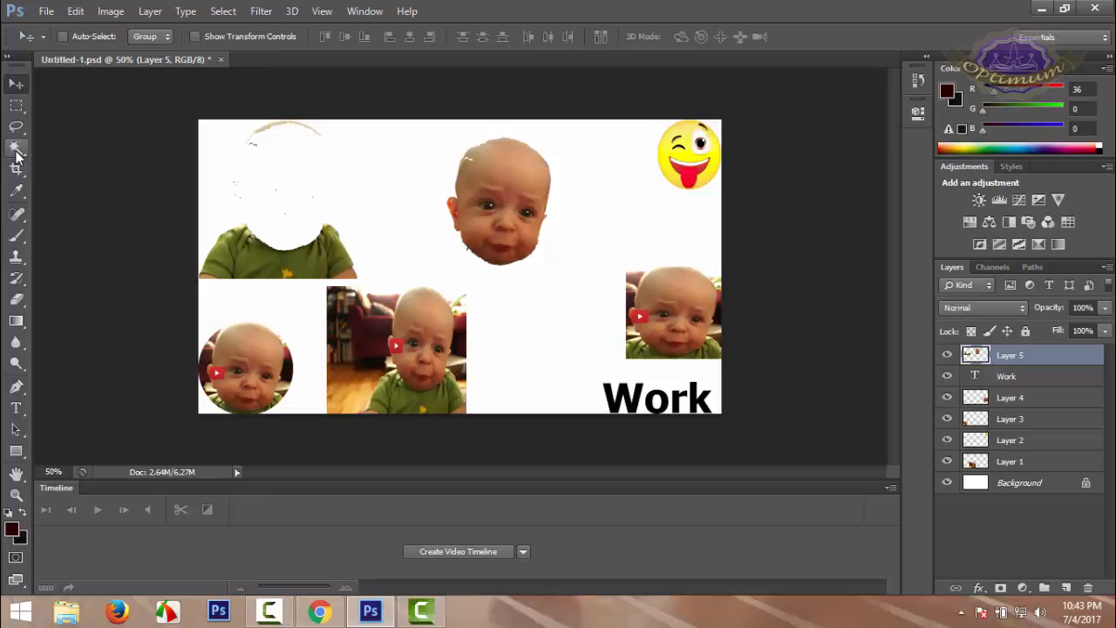
- Activate the Crop tool on the collage and clear its preset width and height ratio values
{"action": "left_click", "coordinate": [21, 173]}
{"action": "left_click", "coordinate": [22, 175]}
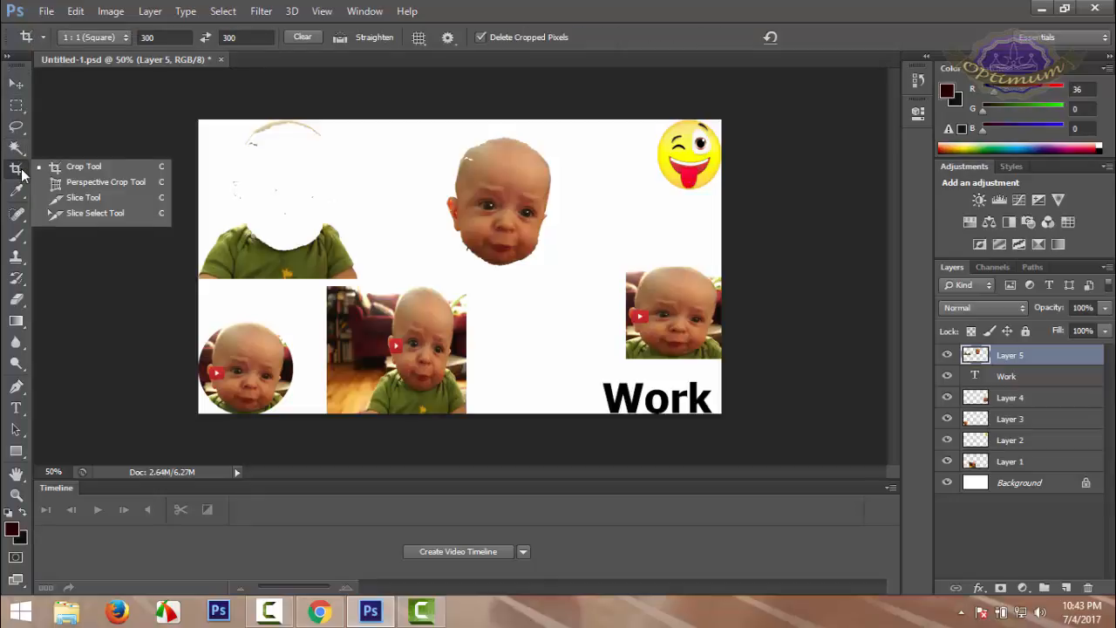
{"action": "left_click", "coordinate": [123, 167]}
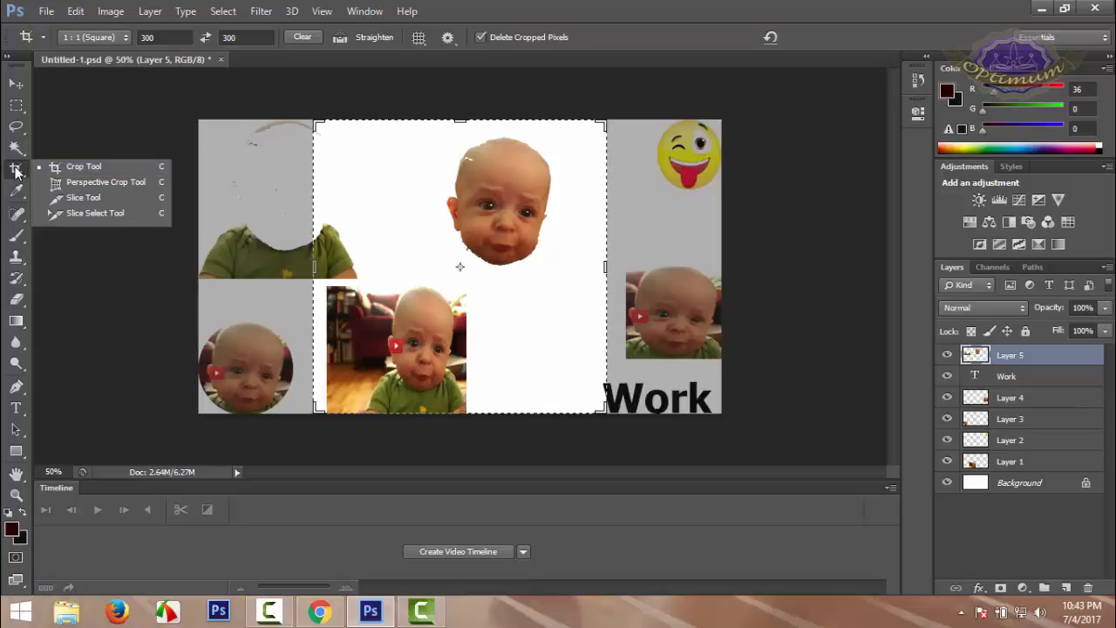
{"action": "left_click", "coordinate": [17, 171]}
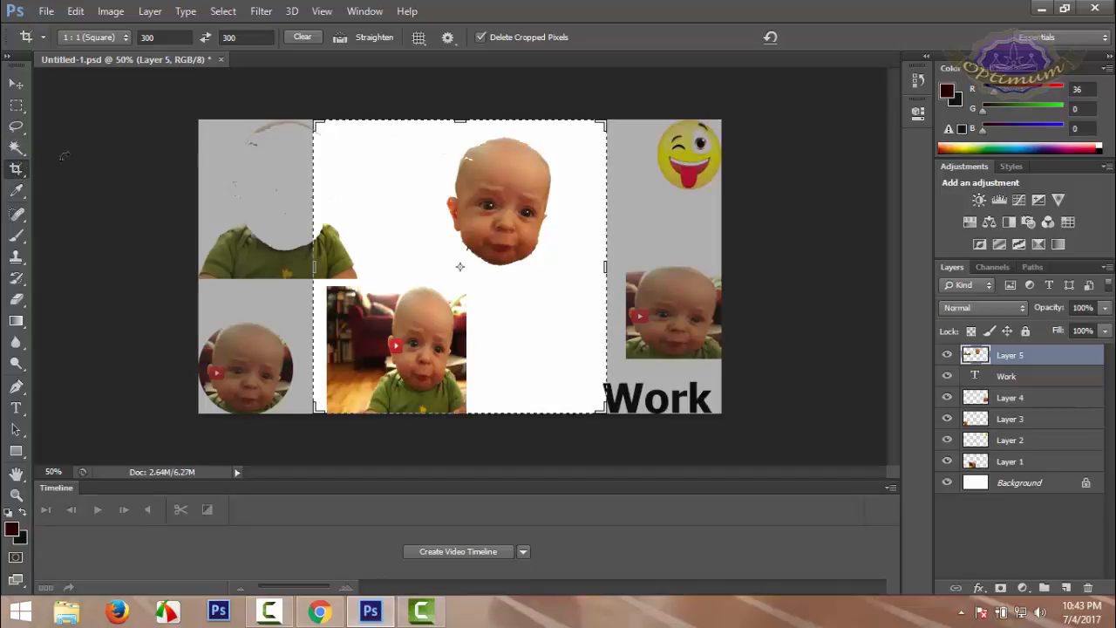
{"action": "right_click", "coordinate": [21, 172]}
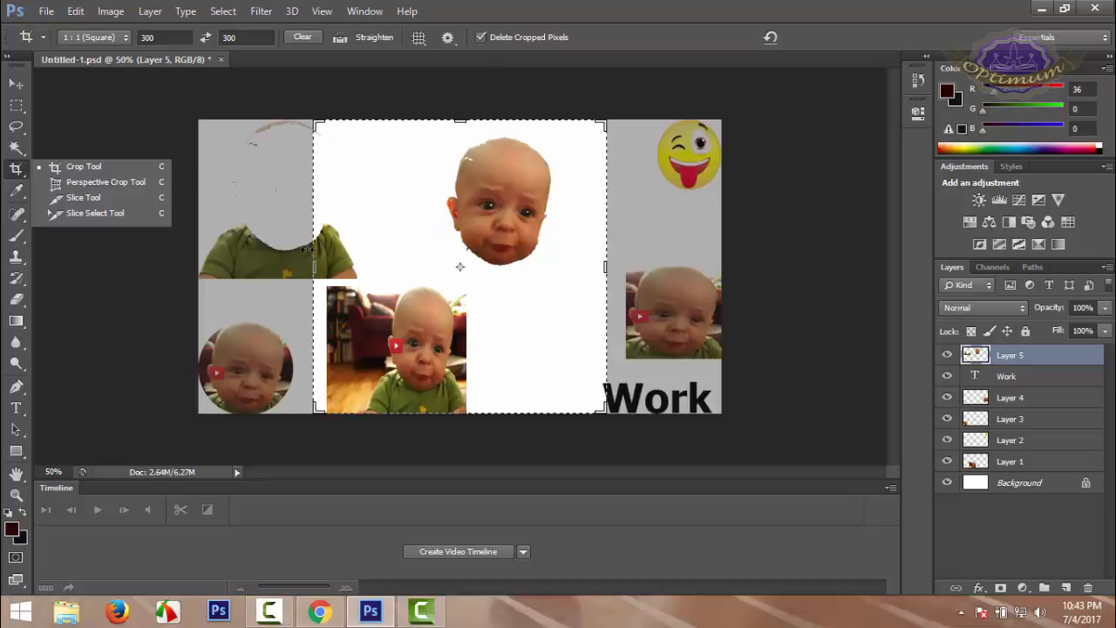
{"action": "left_click", "coordinate": [186, 38]}
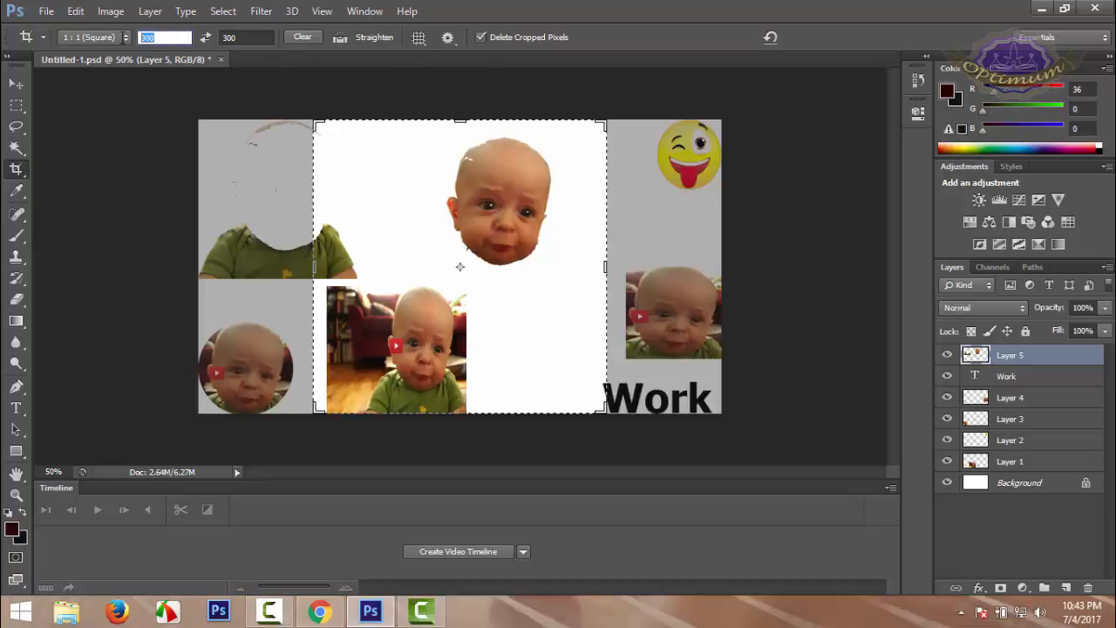
{"action": "key", "text": "BackSpace"}
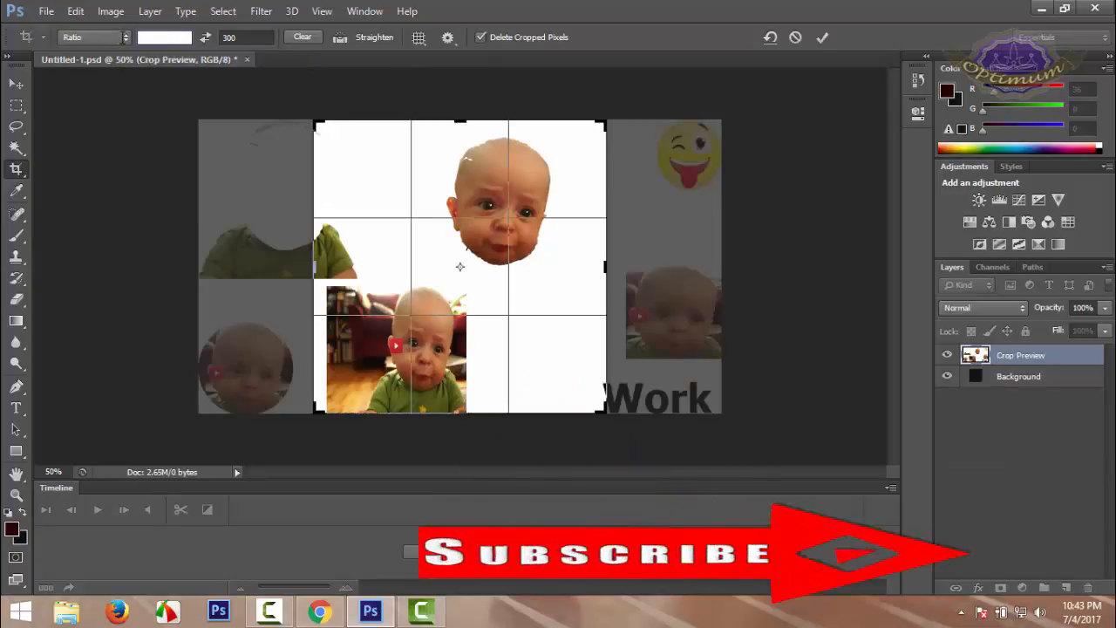
{"action": "key", "text": "Tab"}
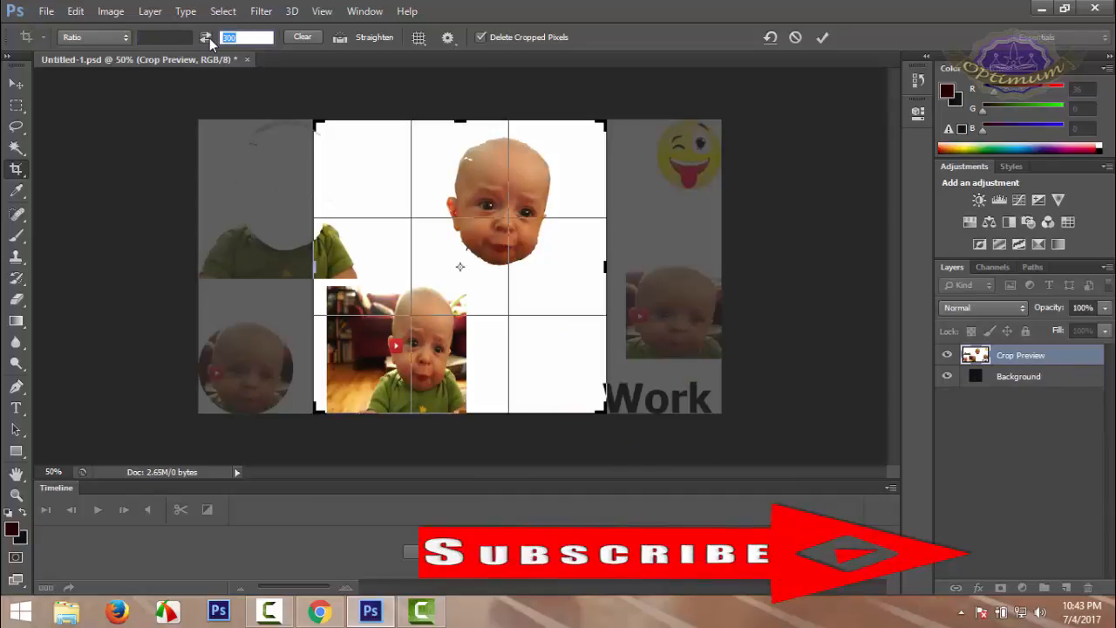
{"action": "left_click", "coordinate": [16, 83]}
{"action": "left_click", "coordinate": [480, 244]}
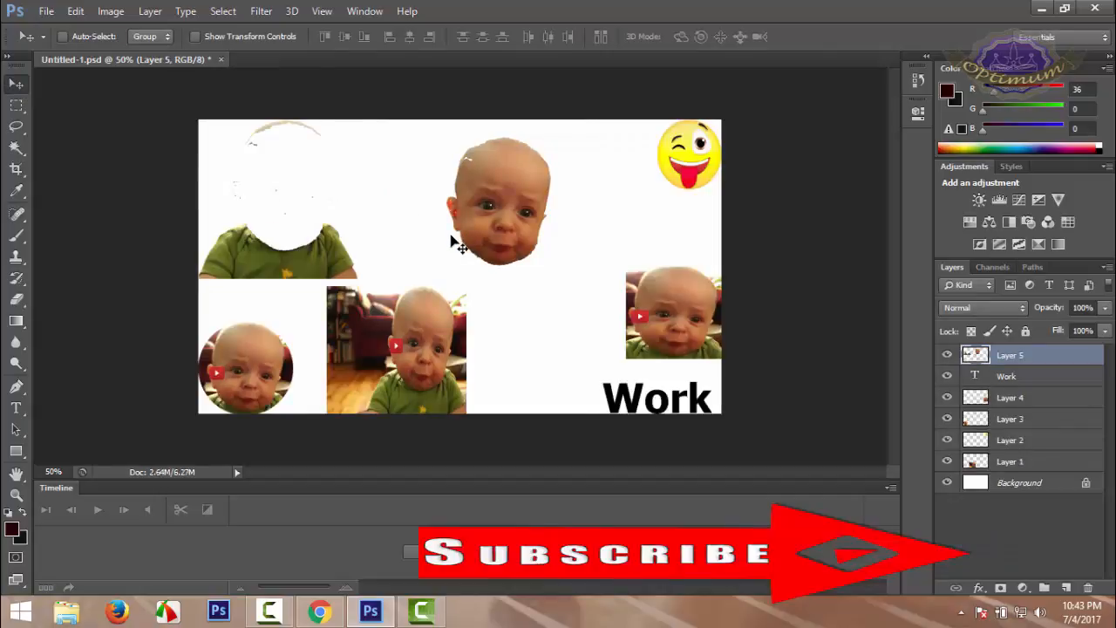
- Try framing only the cut-out baby face in the upper middle of the collage with a free-ratio crop box
{"action": "left_click", "coordinate": [15, 169]}
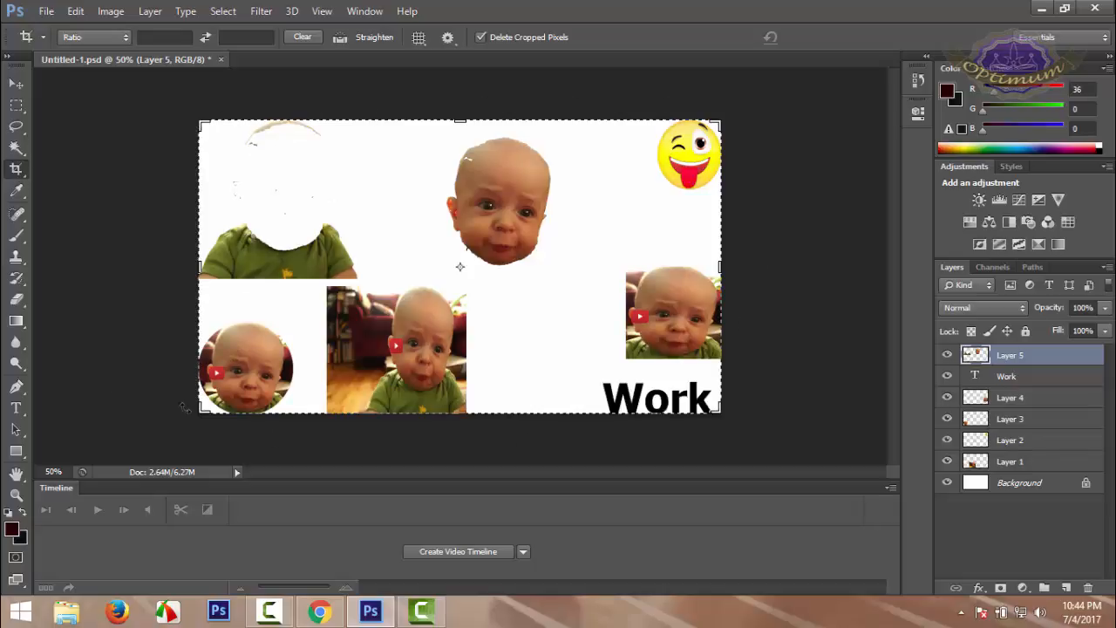
{"action": "left_click_drag", "start_coordinate": [199, 409], "coordinate": [307, 352]}
{"action": "left_click_drag", "start_coordinate": [613, 182], "coordinate": [533, 191]}
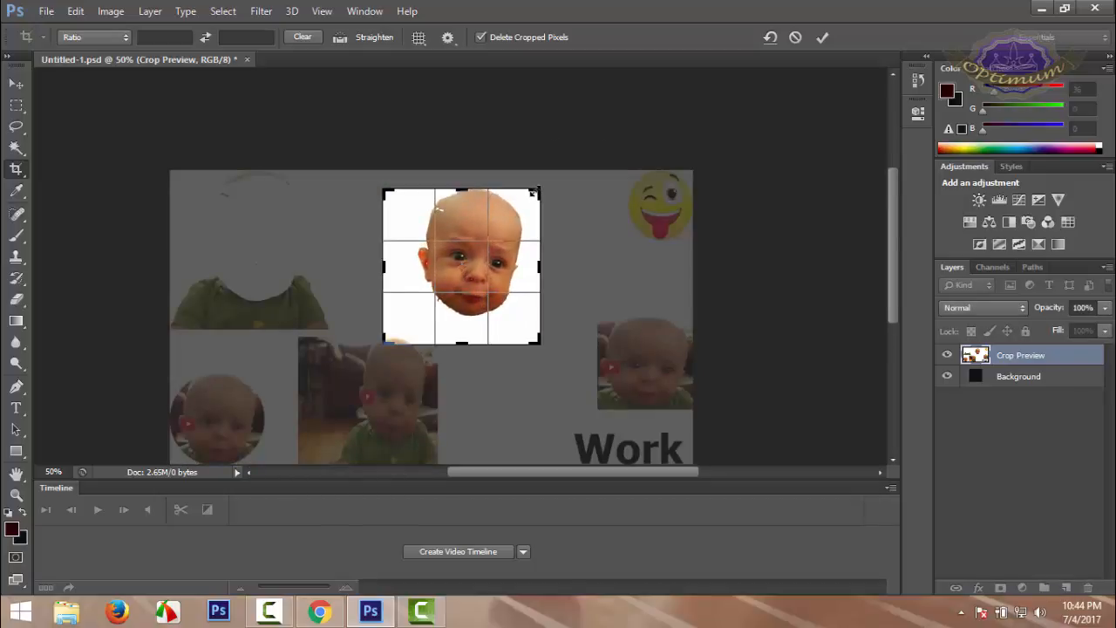
- Undo the last crop box adjustment and expand the crop box back to the collage's full canvas
{"action": "key", "text": "ctrl+z"}
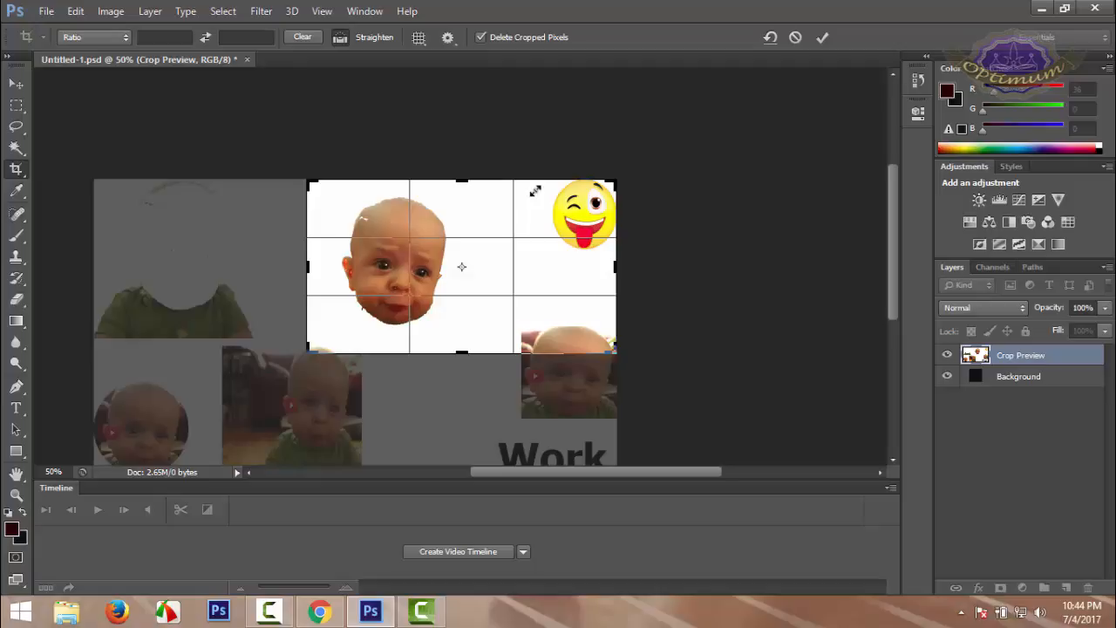
{"action": "key", "text": "ctrl+z"}
{"action": "key", "text": "ctrl+z"}
{"action": "key", "text": "ctrl+z"}
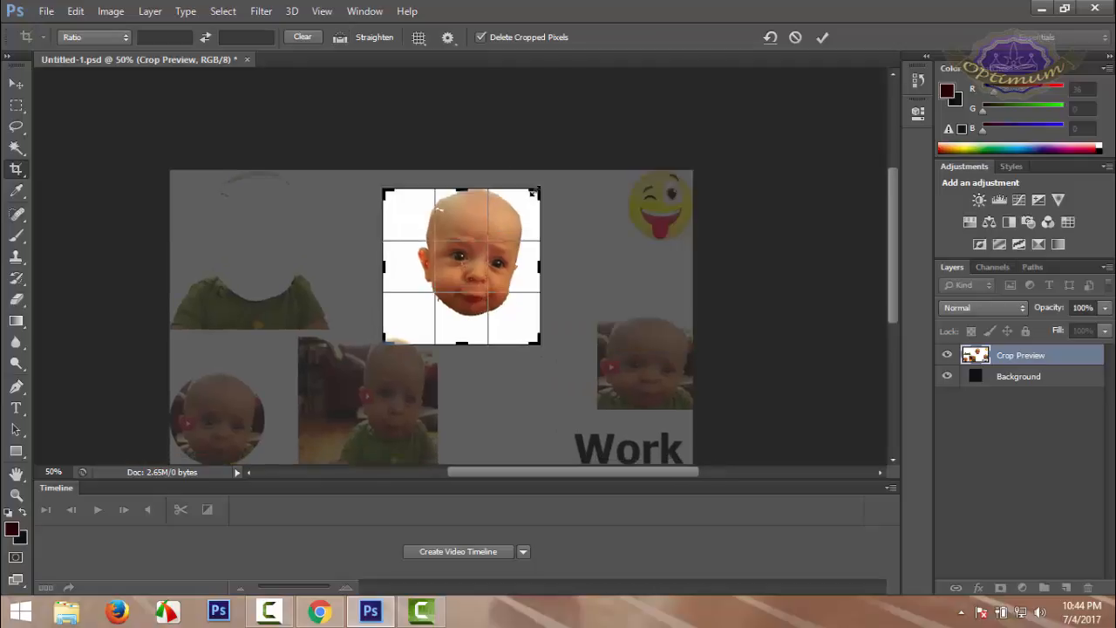
{"action": "key", "text": "ctrl+z"}
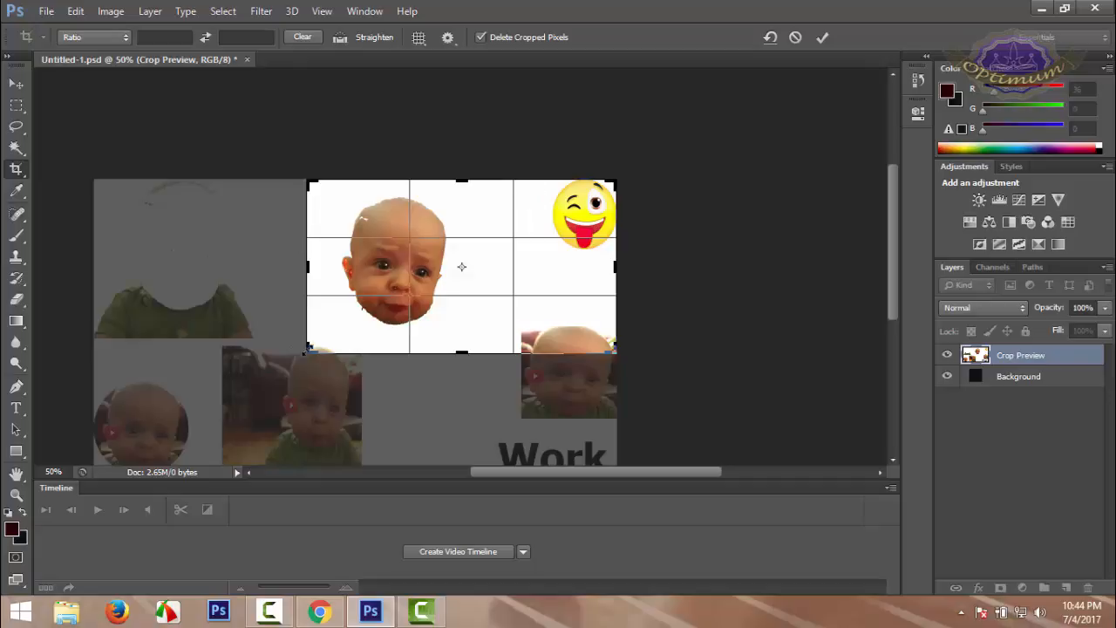
{"action": "left_click_drag", "start_coordinate": [307, 351], "coordinate": [204, 411]}
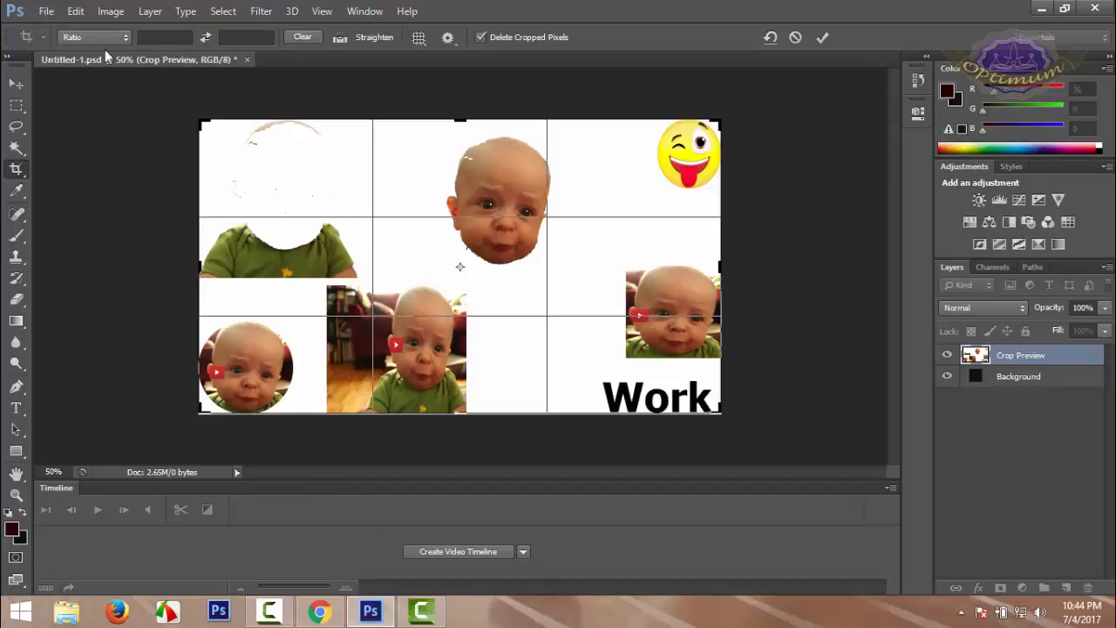
- Leave the Crop tool and discard the pending crop of the collage
{"action": "left_click", "coordinate": [46, 11]}
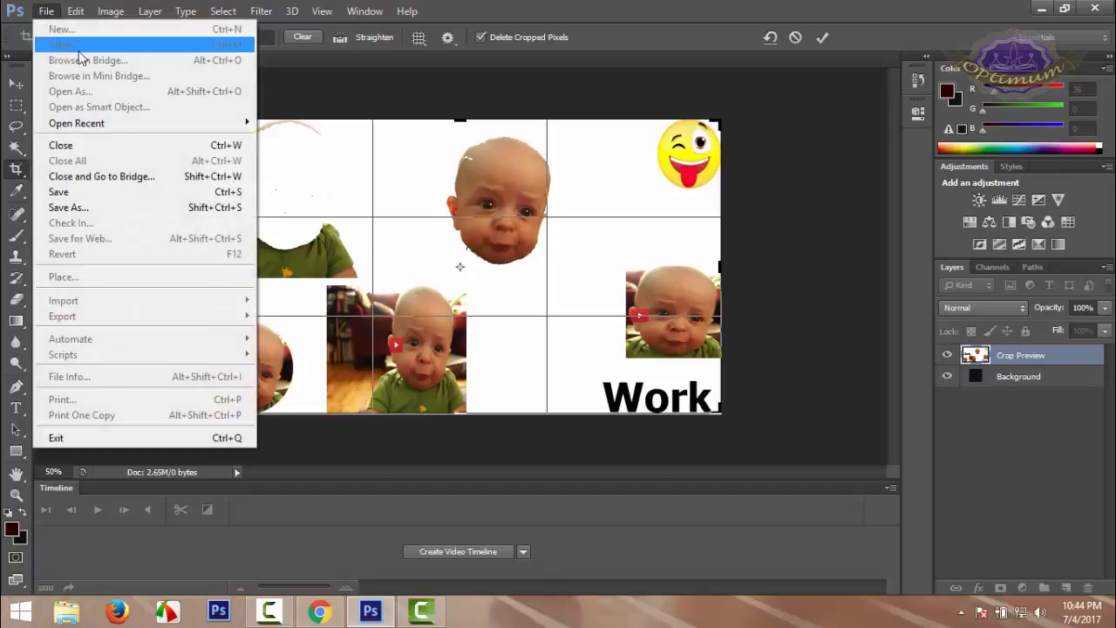
{"action": "left_click", "coordinate": [324, 97]}
{"action": "left_click", "coordinate": [17, 84]}
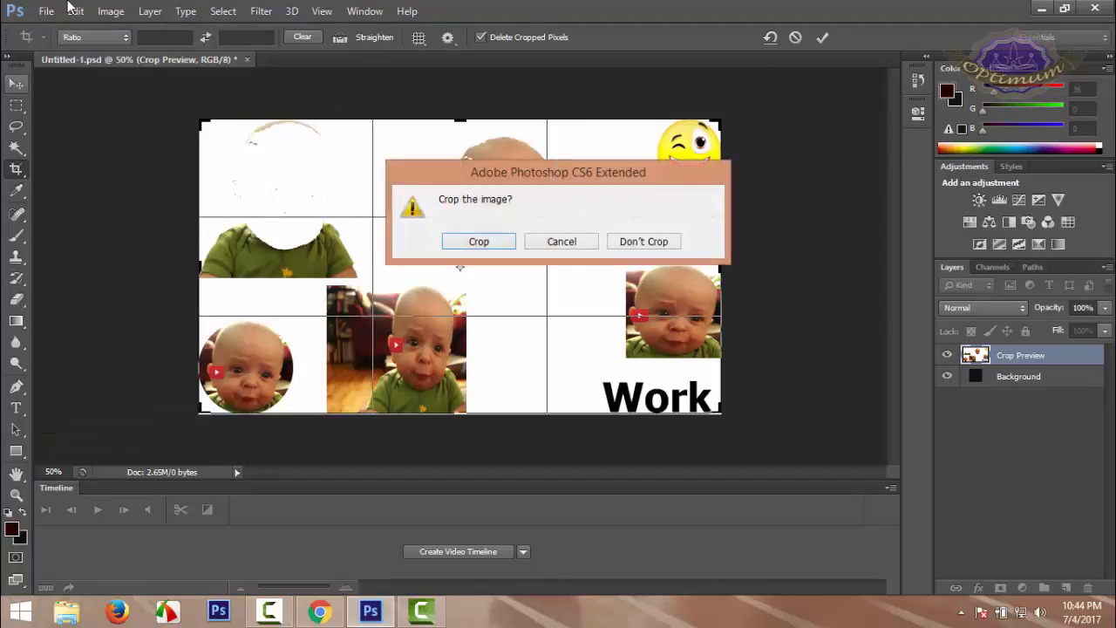
{"action": "left_click", "coordinate": [635, 242]}
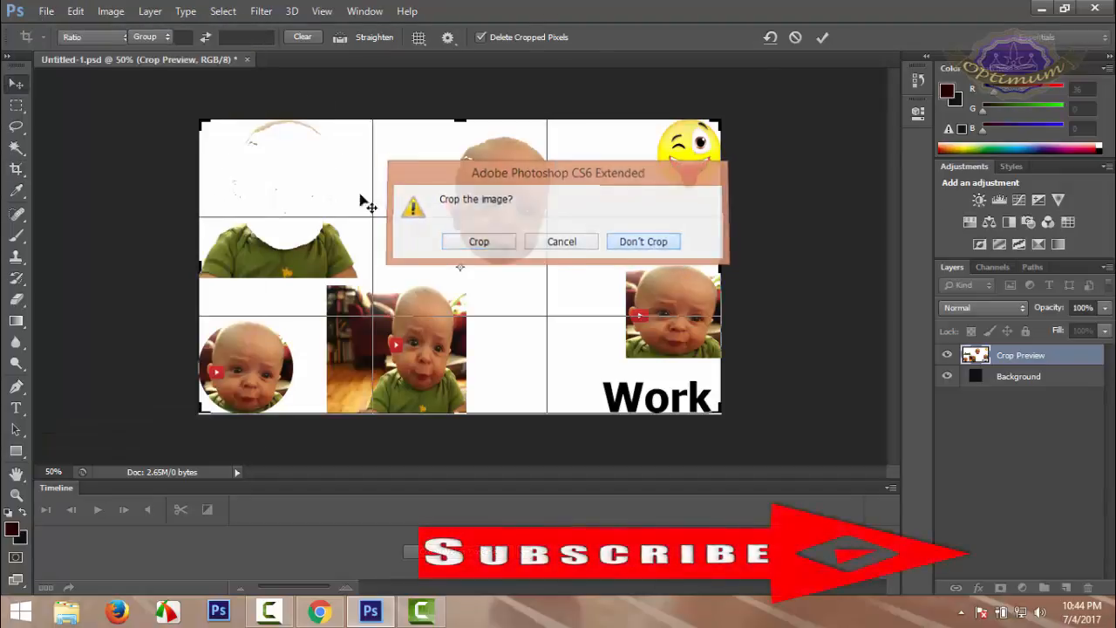
{"action": "left_click", "coordinate": [47, 11]}
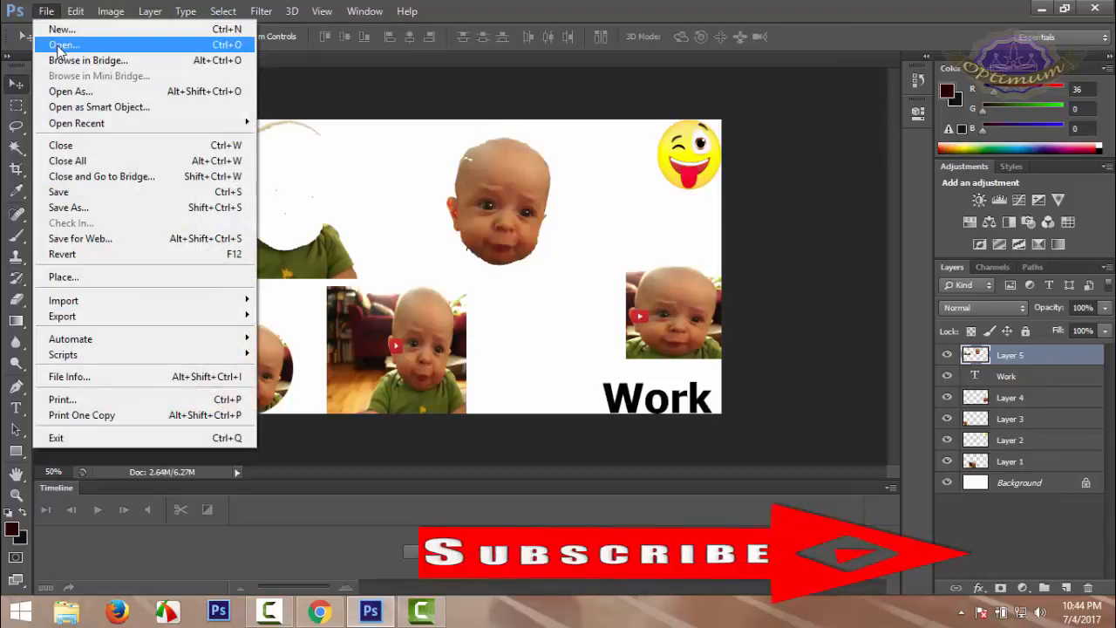
{"action": "left_click", "coordinate": [61, 45]}
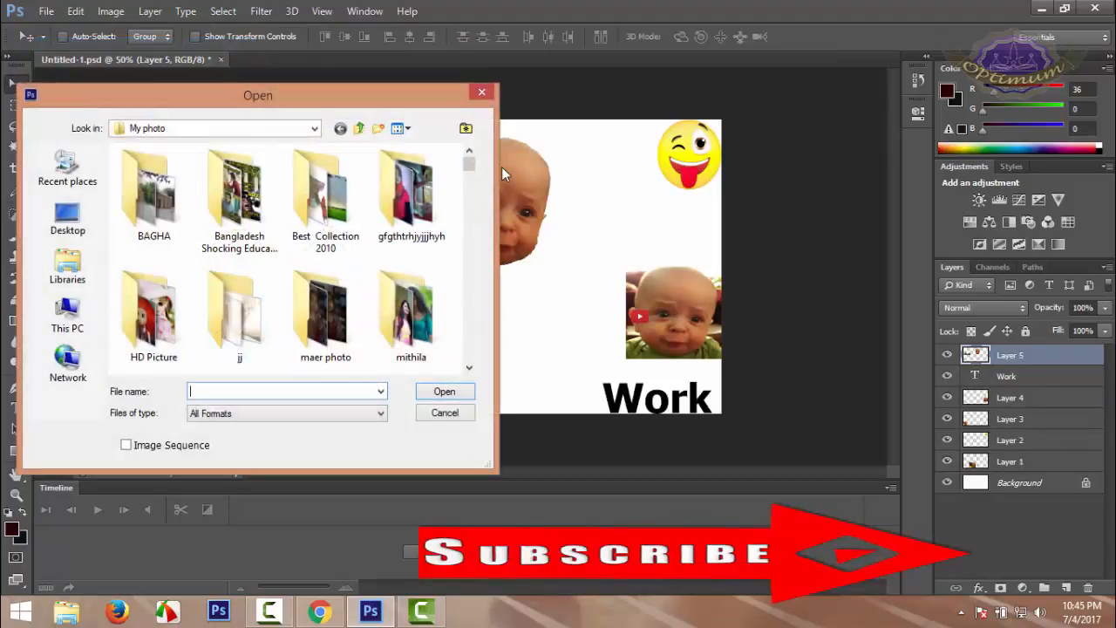
{"action": "left_click_drag", "start_coordinate": [470, 164], "coordinate": [469, 245]}
{"action": "left_click", "coordinate": [162, 264]}
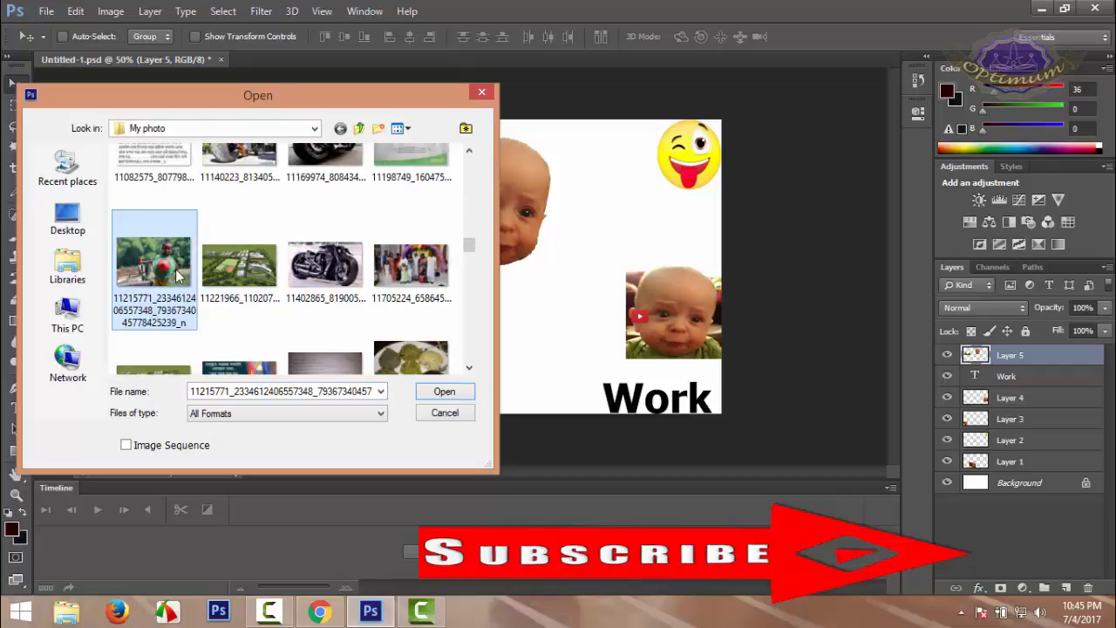
{"action": "double_click", "coordinate": [178, 276]}
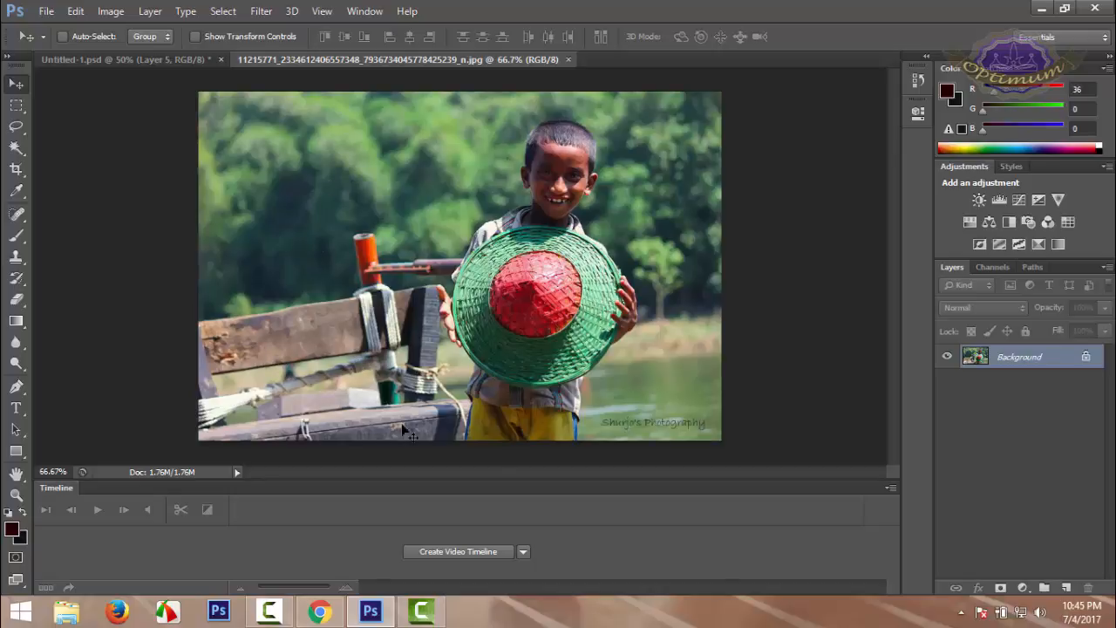
- Try a smaller free-ratio crop around the boy with the hat, and expand the crop box back to the full photo
{"action": "left_click", "coordinate": [9, 177]}
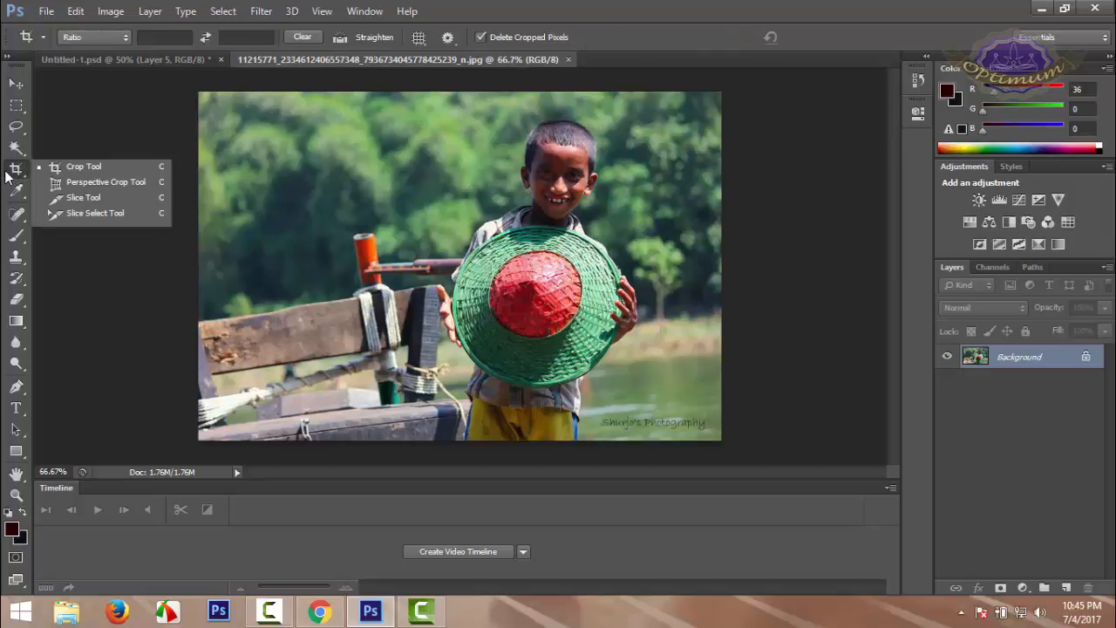
{"action": "left_click", "coordinate": [95, 166]}
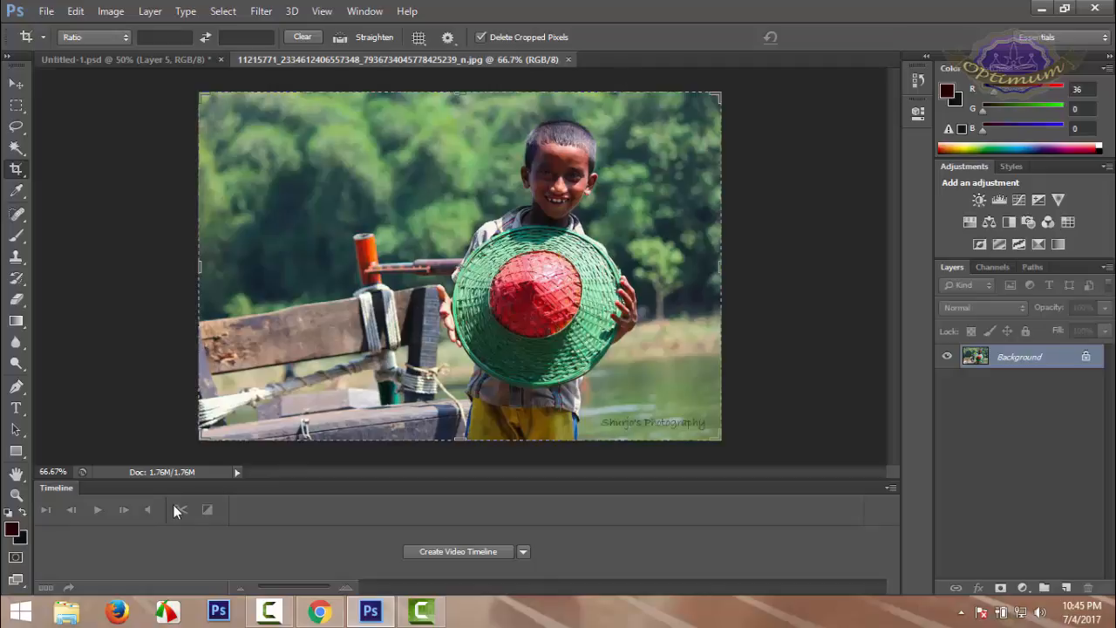
{"action": "left_click_drag", "start_coordinate": [205, 434], "coordinate": [273, 420]}
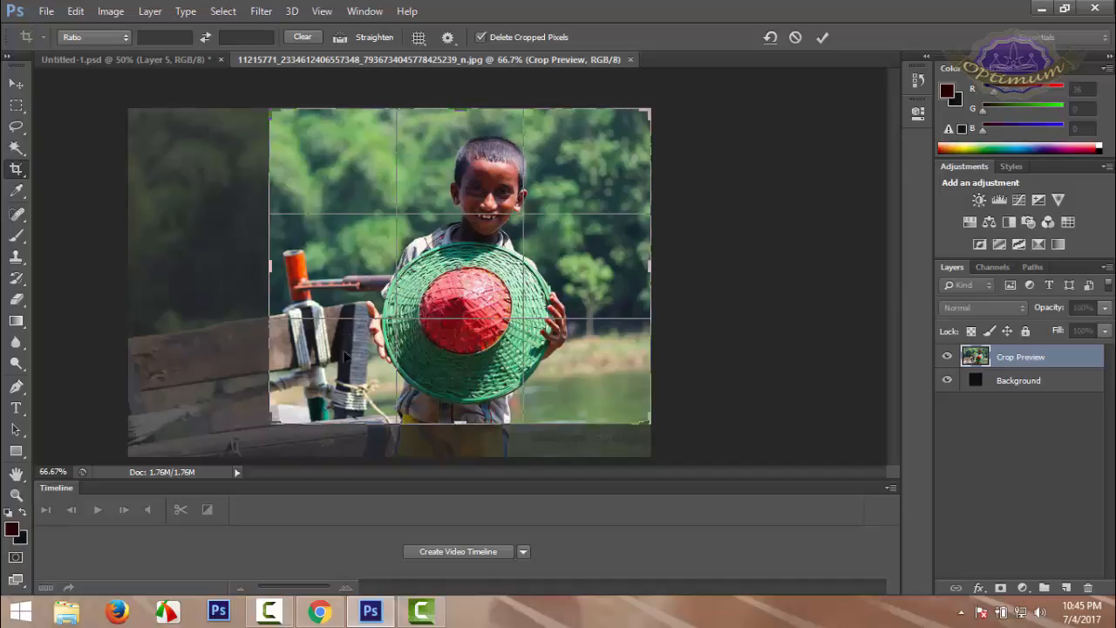
{"action": "left_click_drag", "start_coordinate": [267, 422], "coordinate": [198, 438]}
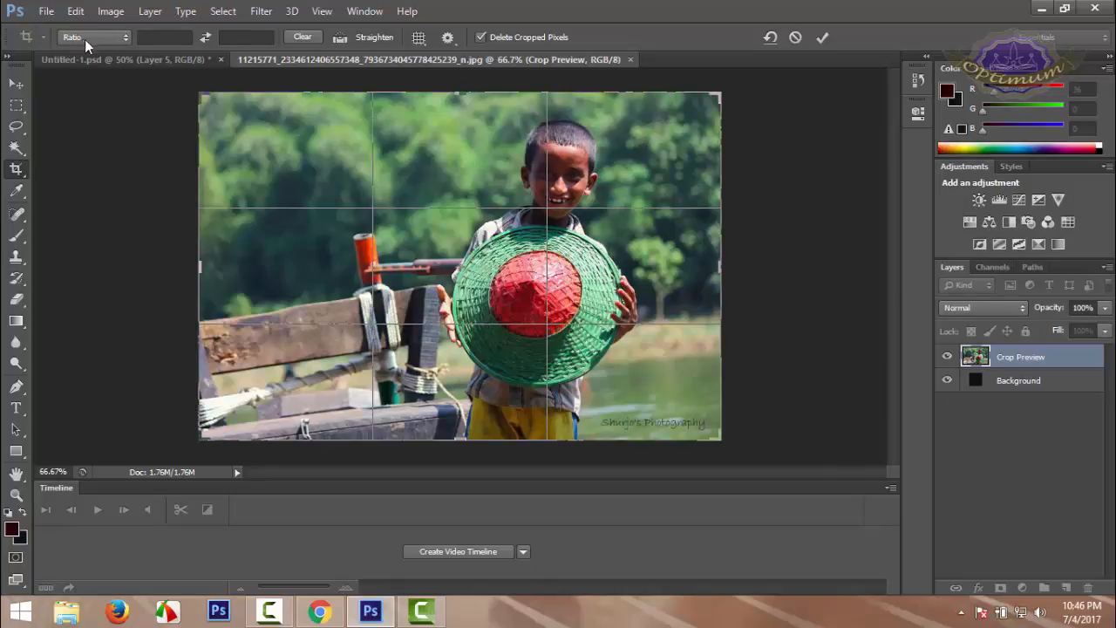
- Try the 4 : 5 (8 : 10) and 1 : 1 (Square) crop ratios on the photo, and set the crop to Original Ratio
{"action": "left_click", "coordinate": [122, 41]}
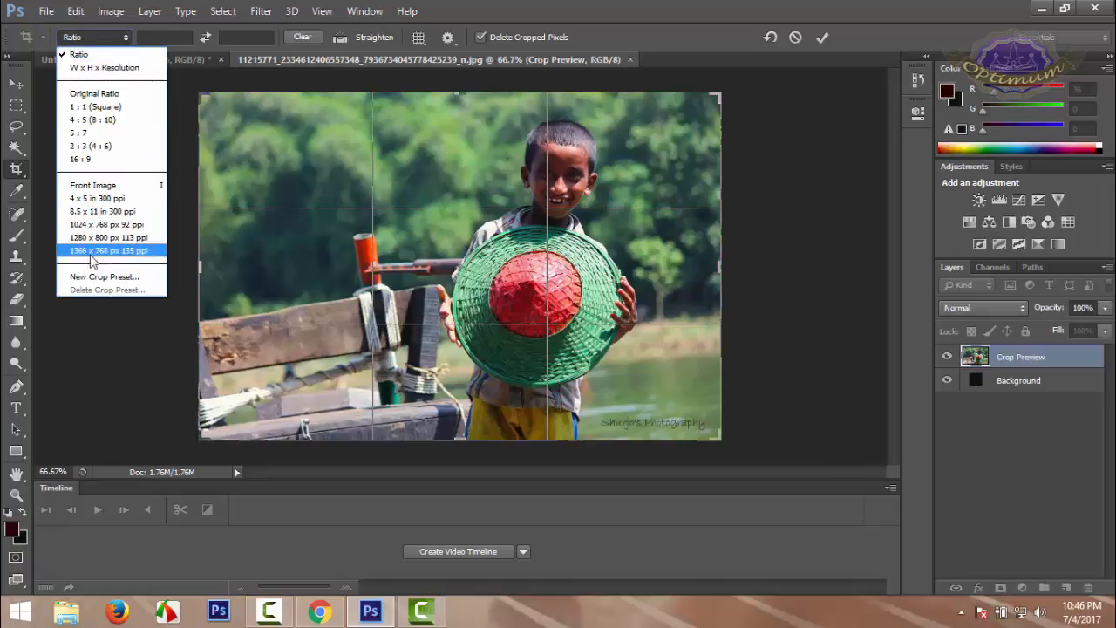
{"action": "left_click", "coordinate": [101, 122]}
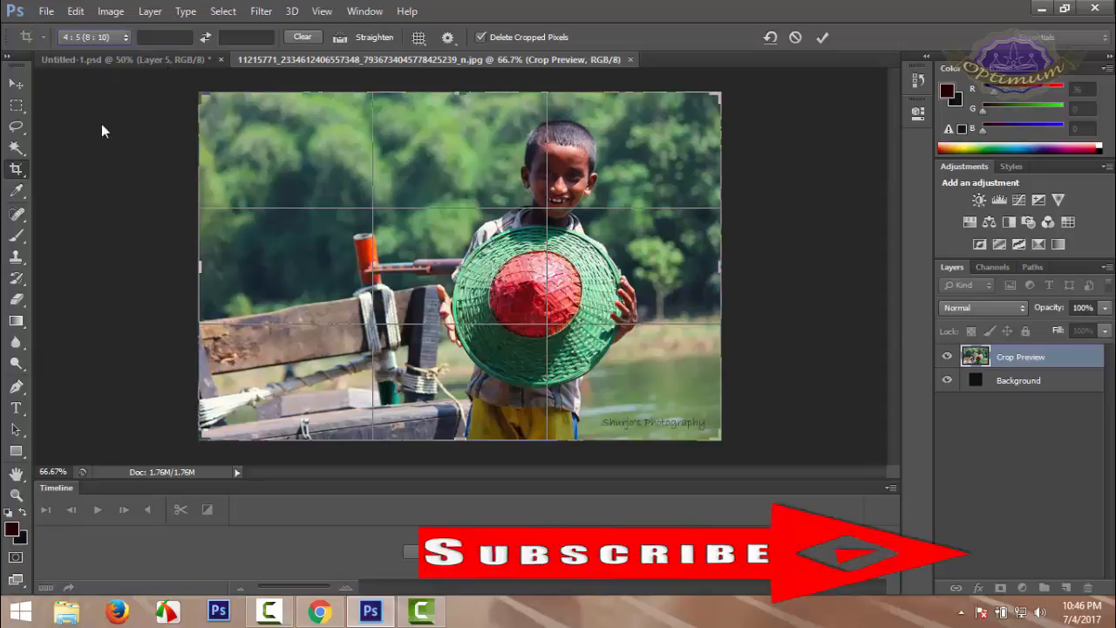
{"action": "left_click", "coordinate": [96, 38]}
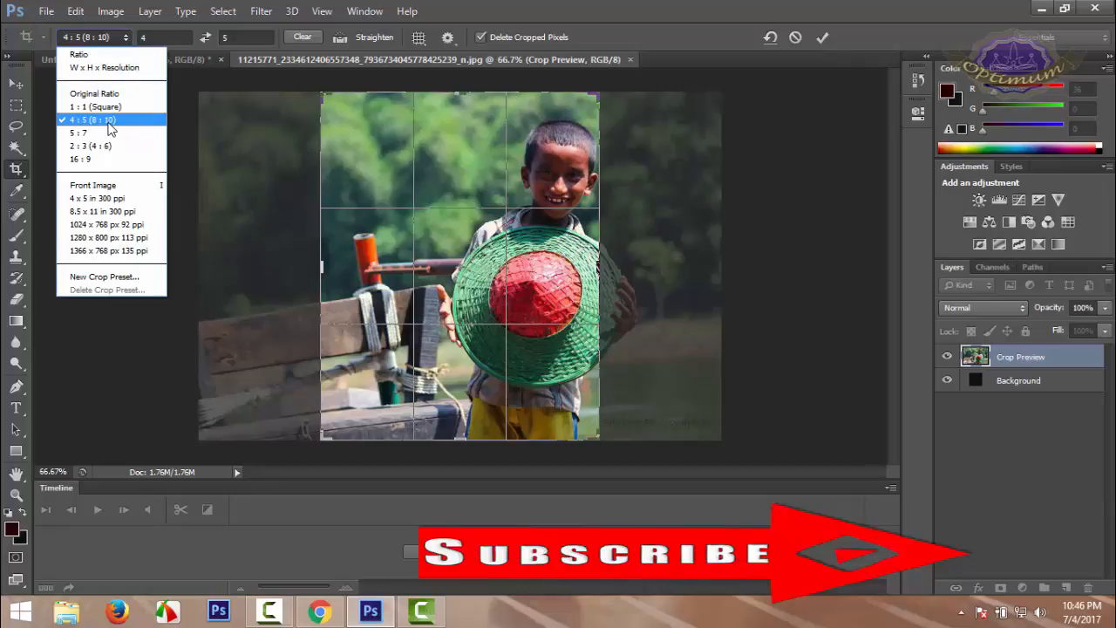
{"action": "left_click", "coordinate": [123, 106]}
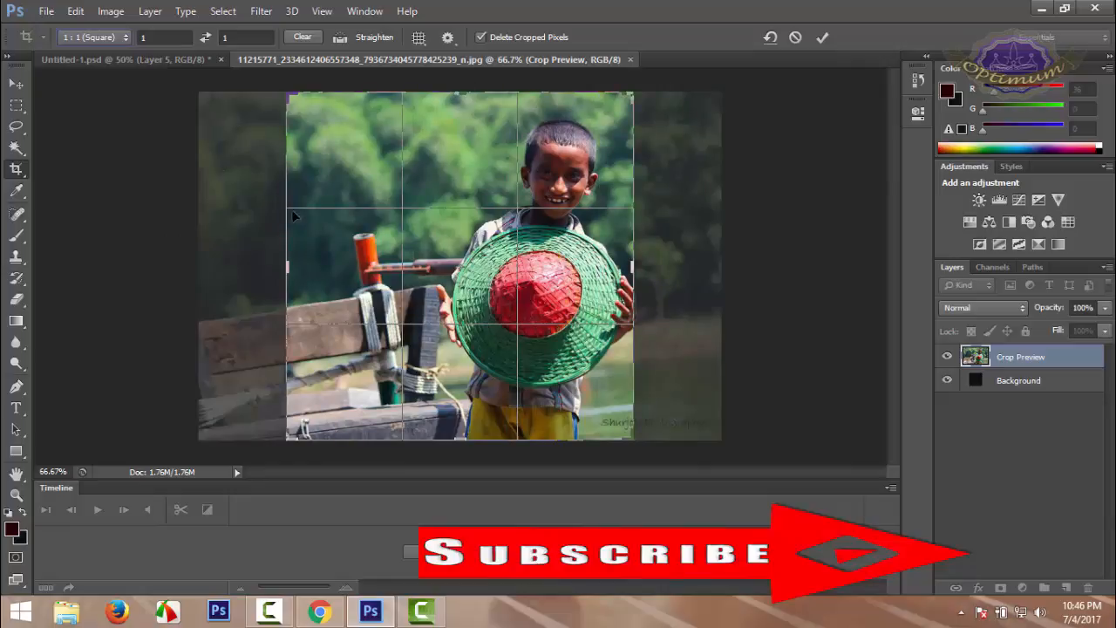
{"action": "left_click", "coordinate": [111, 41]}
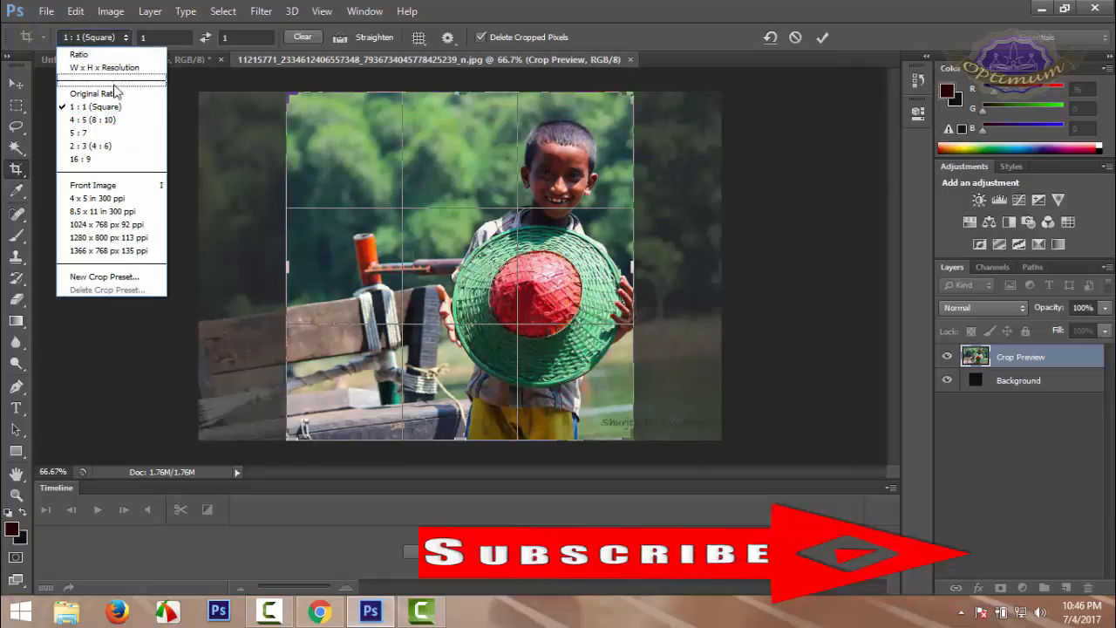
{"action": "left_click", "coordinate": [114, 92]}
- Try the 8.5 x 11 in 300 ppi crop preset with the boy centred in the frame, and restore Original Ratio
{"action": "left_click", "coordinate": [119, 40]}
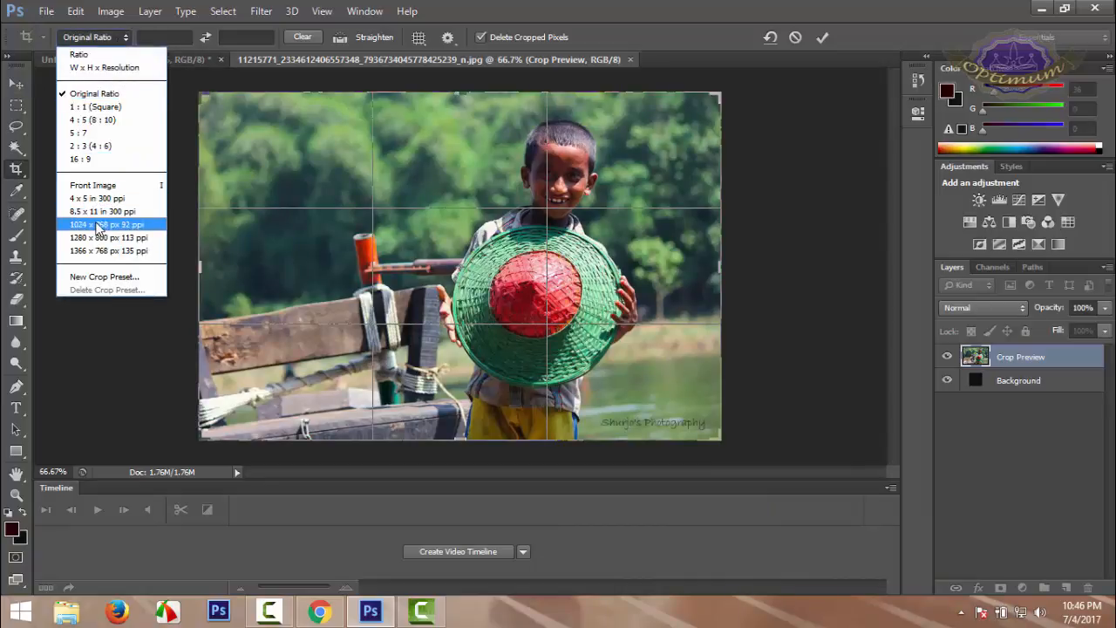
{"action": "left_click", "coordinate": [122, 212]}
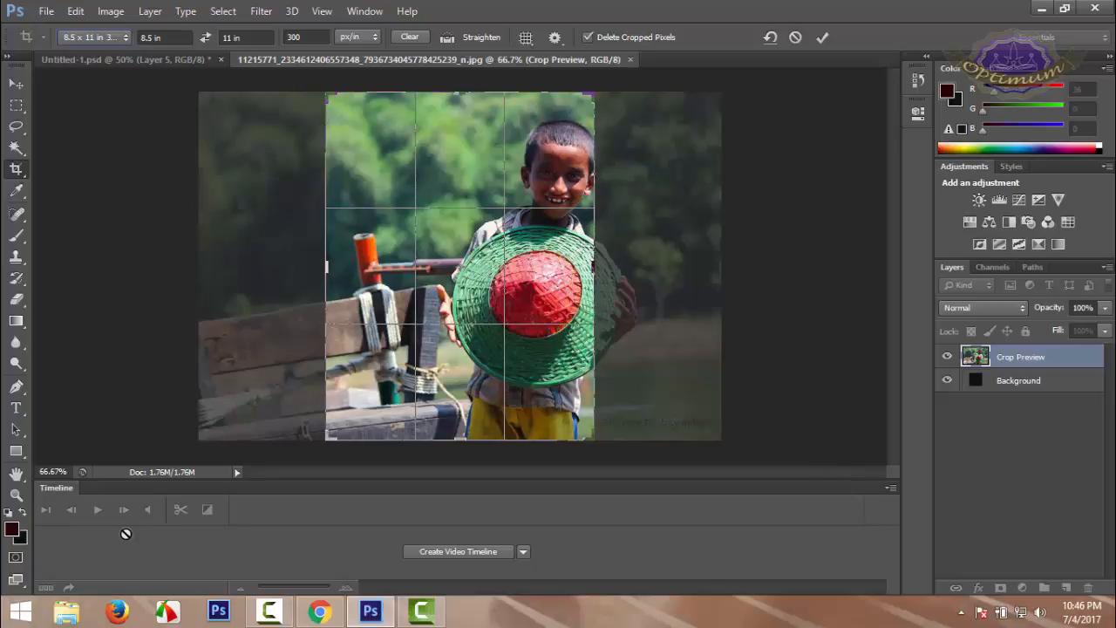
{"action": "mouse_move", "coordinate": [449, 308]}
{"action": "left_mouse_down"}
{"action": "mouse_move", "coordinate": [390, 307]}
{"action": "mouse_move", "coordinate": [439, 301]}
{"action": "mouse_move", "coordinate": [397, 299]}
{"action": "mouse_move", "coordinate": [466, 322]}
{"action": "mouse_move", "coordinate": [455, 308]}
{"action": "left_mouse_up"}
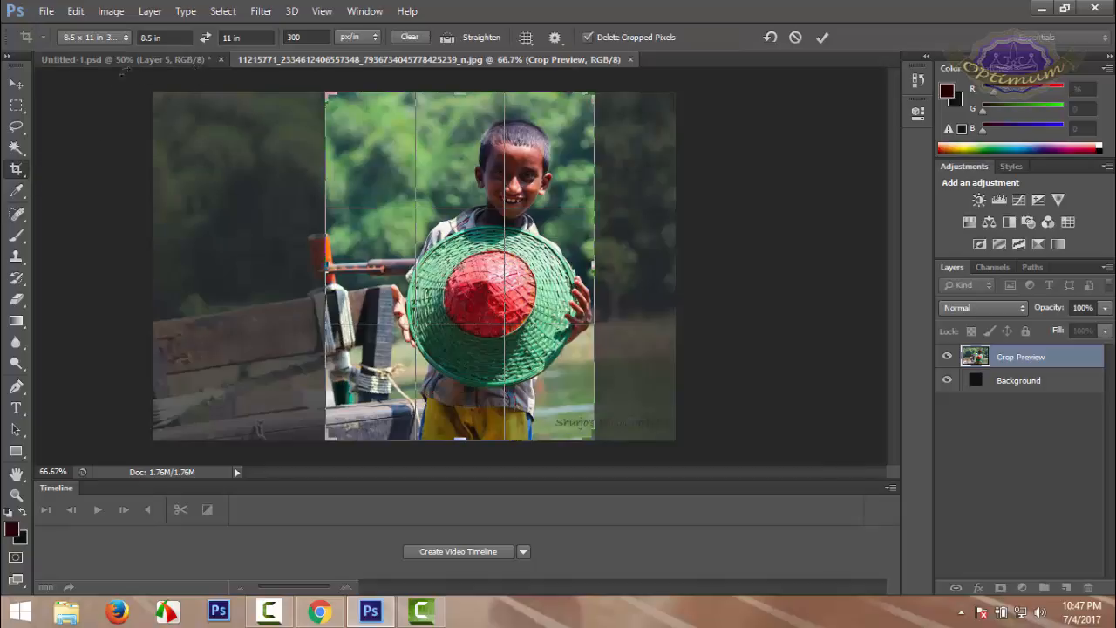
{"action": "left_click", "coordinate": [115, 39]}
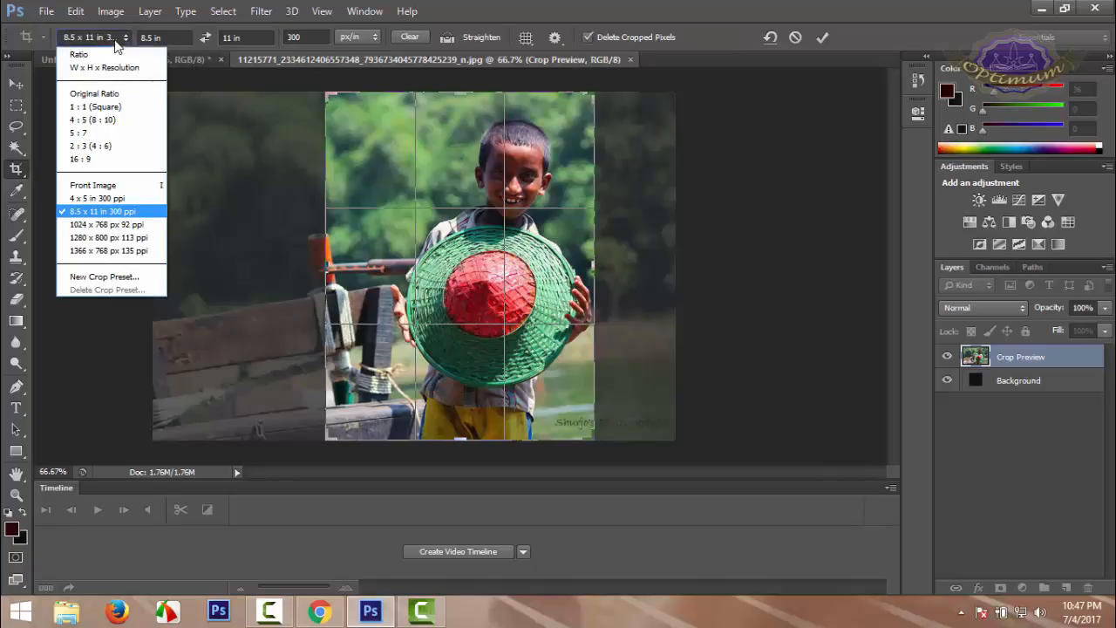
{"action": "left_click", "coordinate": [94, 93]}
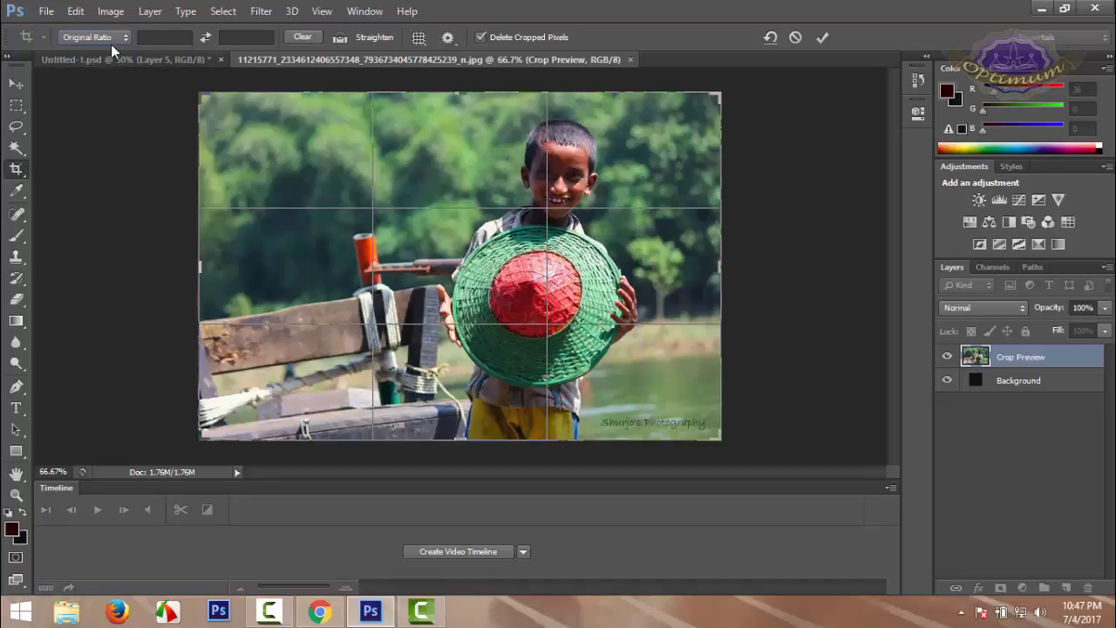
{"action": "left_click", "coordinate": [154, 38]}
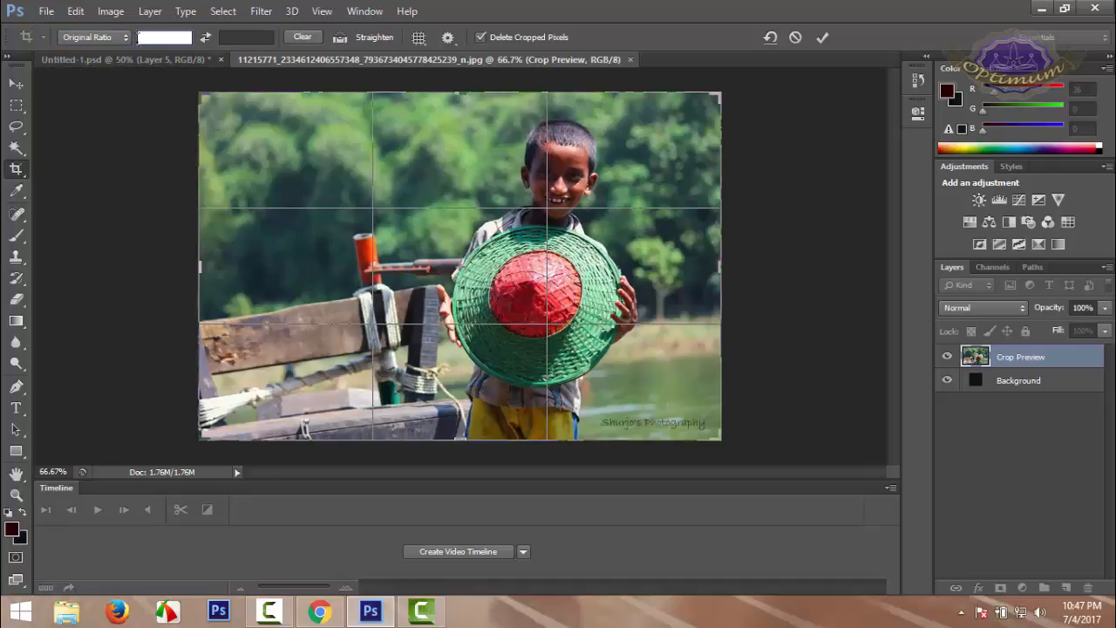
{"action": "left_click", "coordinate": [234, 37]}
{"action": "left_click", "coordinate": [149, 38]}
{"action": "left_click", "coordinate": [234, 39]}
{"action": "left_click", "coordinate": [164, 40]}
{"action": "left_click", "coordinate": [233, 39]}
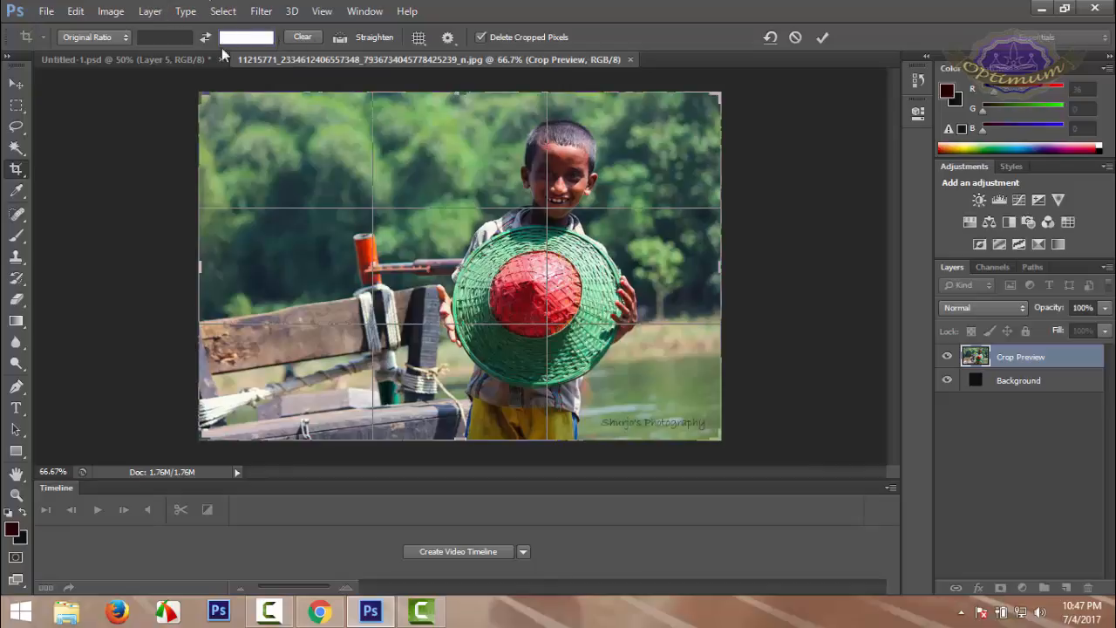
- Set a custom crop ratio of 200 : 600 for the photo
{"action": "left_click", "coordinate": [169, 38]}
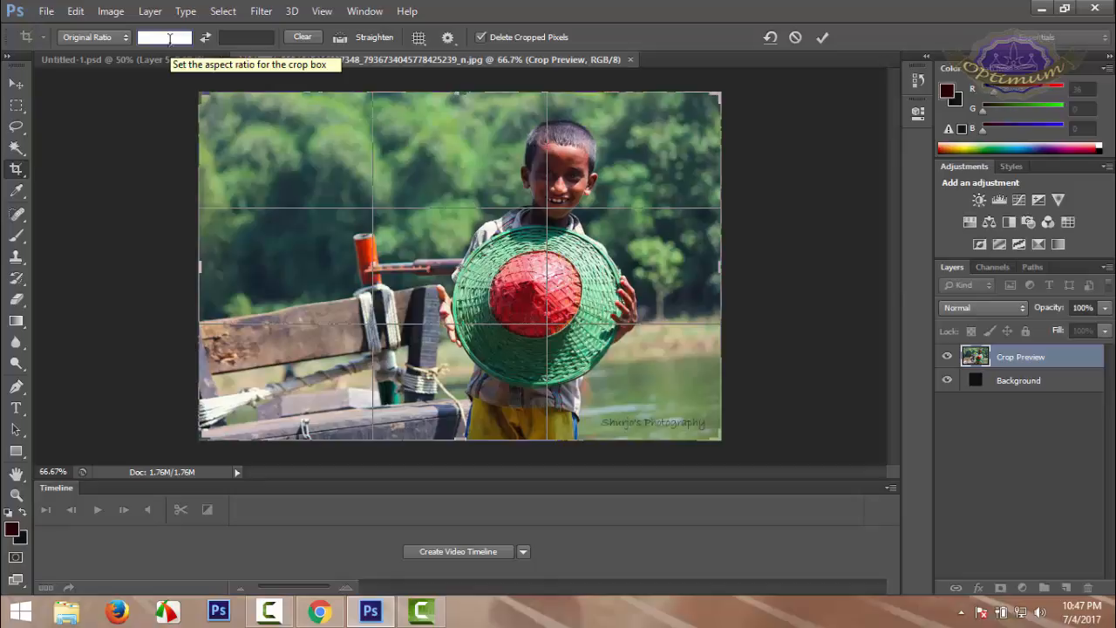
{"action": "type", "text": "3"}
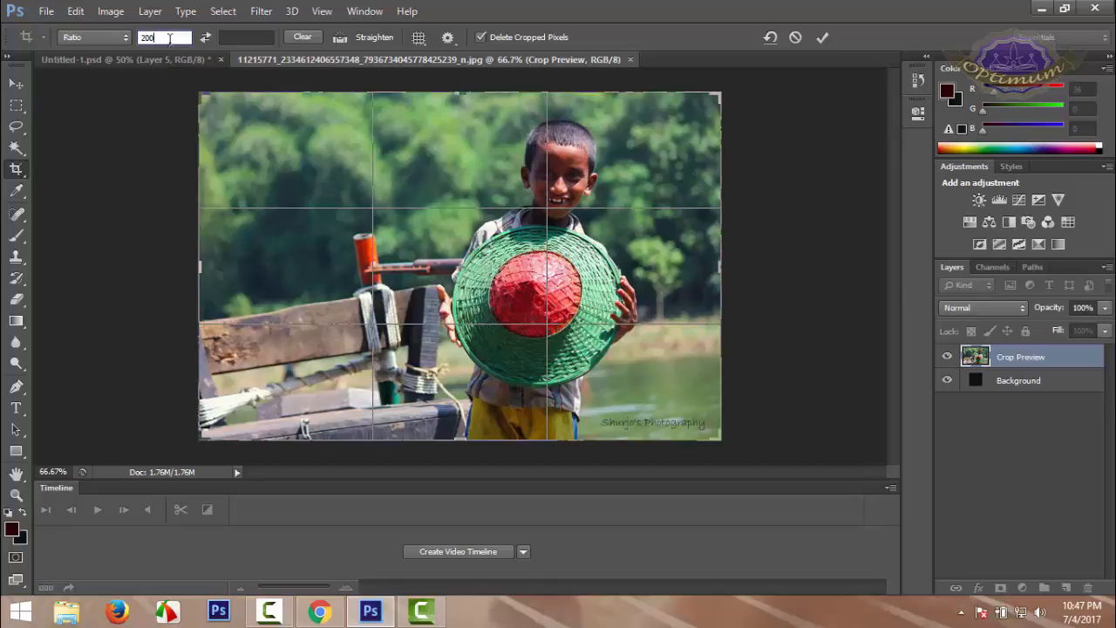
{"action": "left_click", "coordinate": [242, 36]}
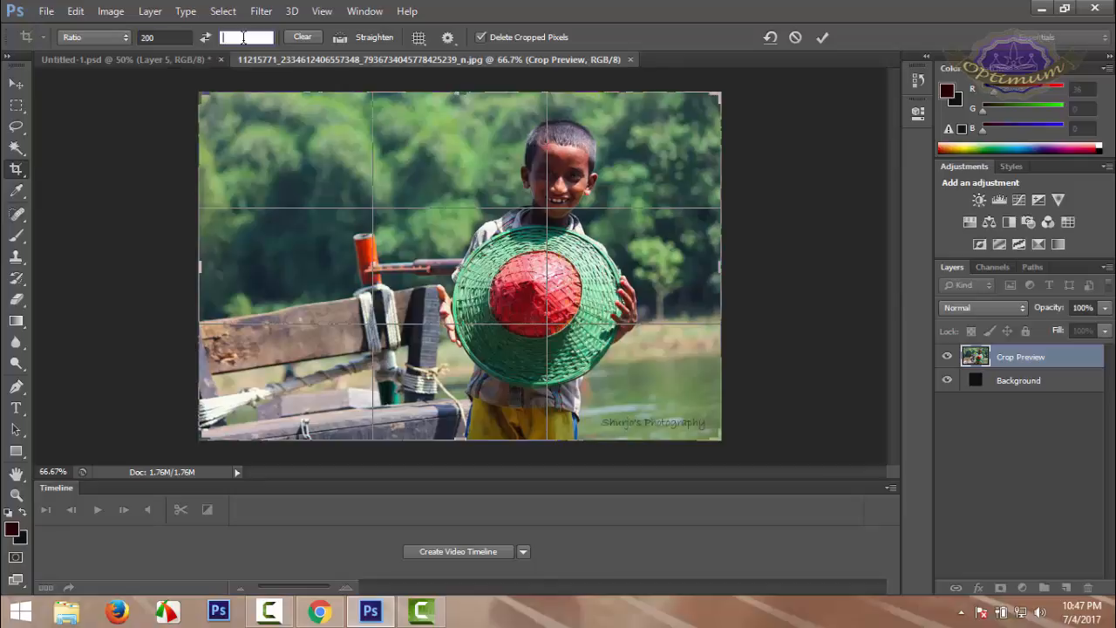
{"action": "type", "text": "1"}
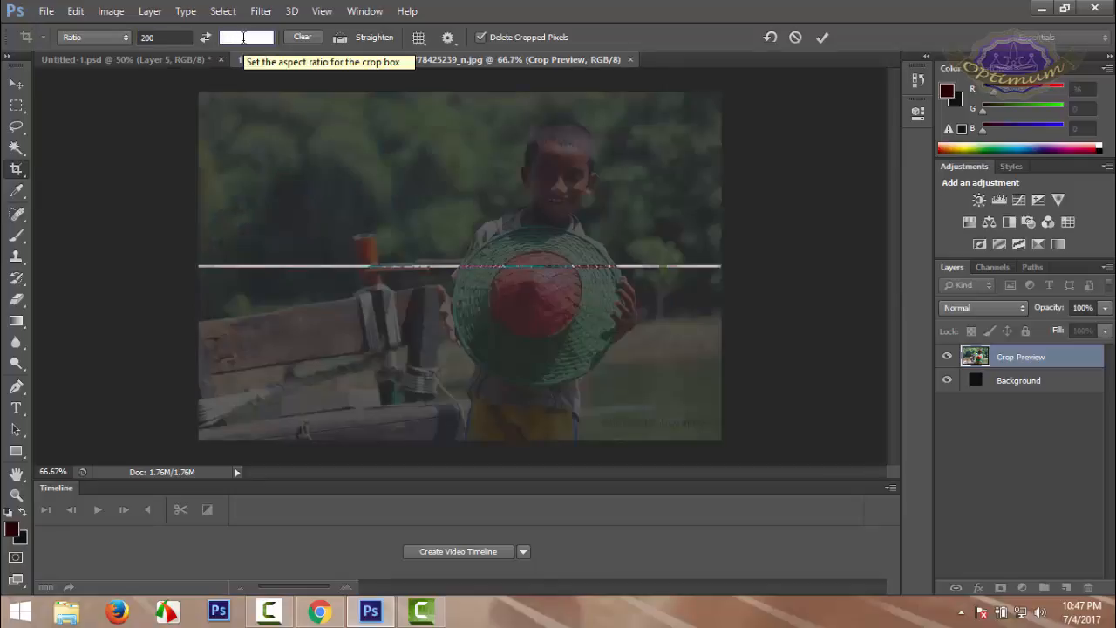
{"action": "type", "text": "600"}
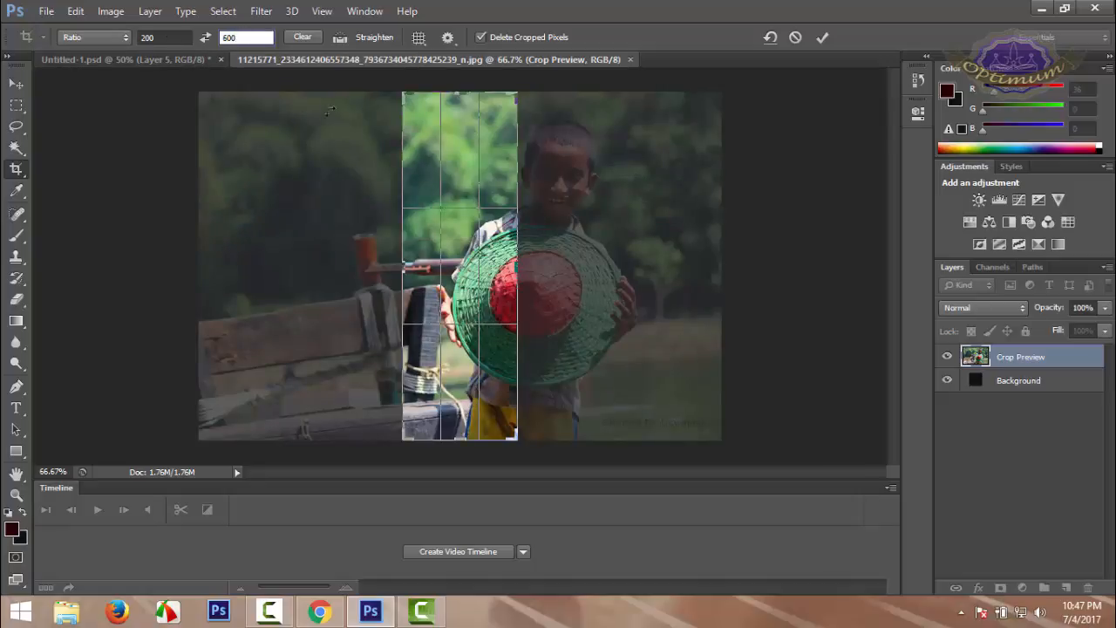
- Reposition the photo behind the narrow crop box so the boy's face and the hat sit in the frame
{"action": "left_click_drag", "start_coordinate": [479, 157], "coordinate": [446, 164]}
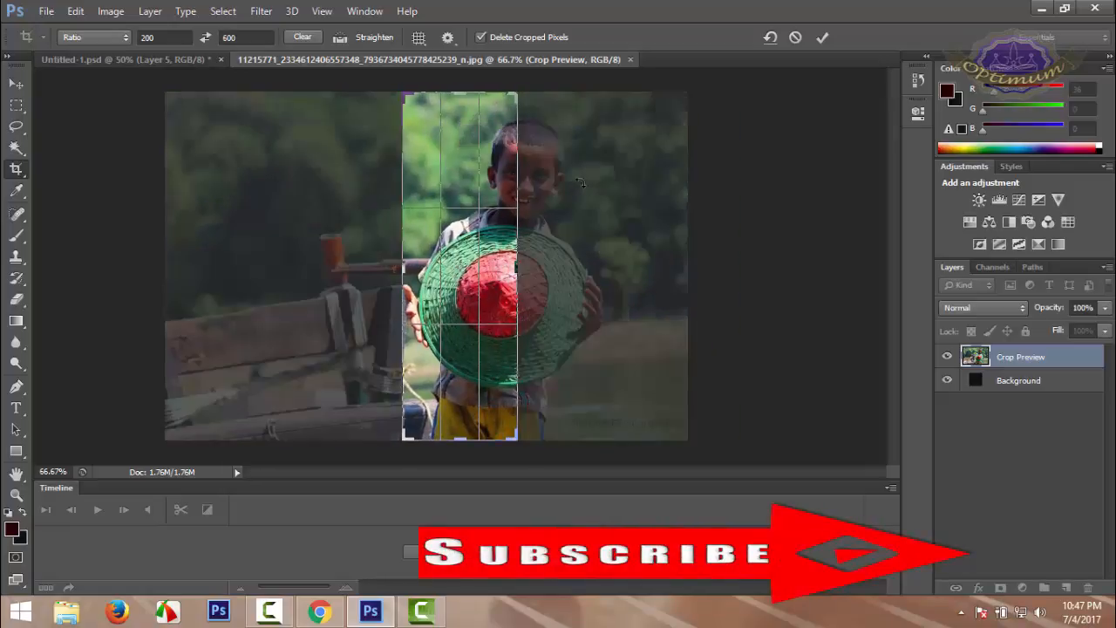
{"action": "left_click_drag", "start_coordinate": [632, 202], "coordinate": [639, 175]}
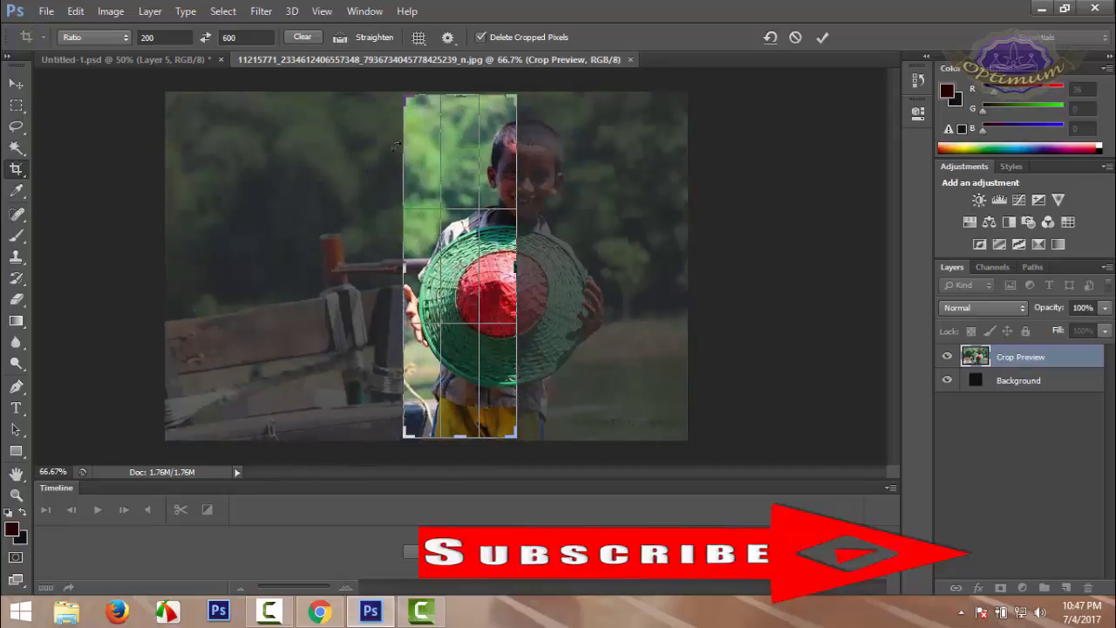
{"action": "left_click_drag", "start_coordinate": [446, 148], "coordinate": [415, 154]}
{"action": "left_click", "coordinate": [414, 150]}
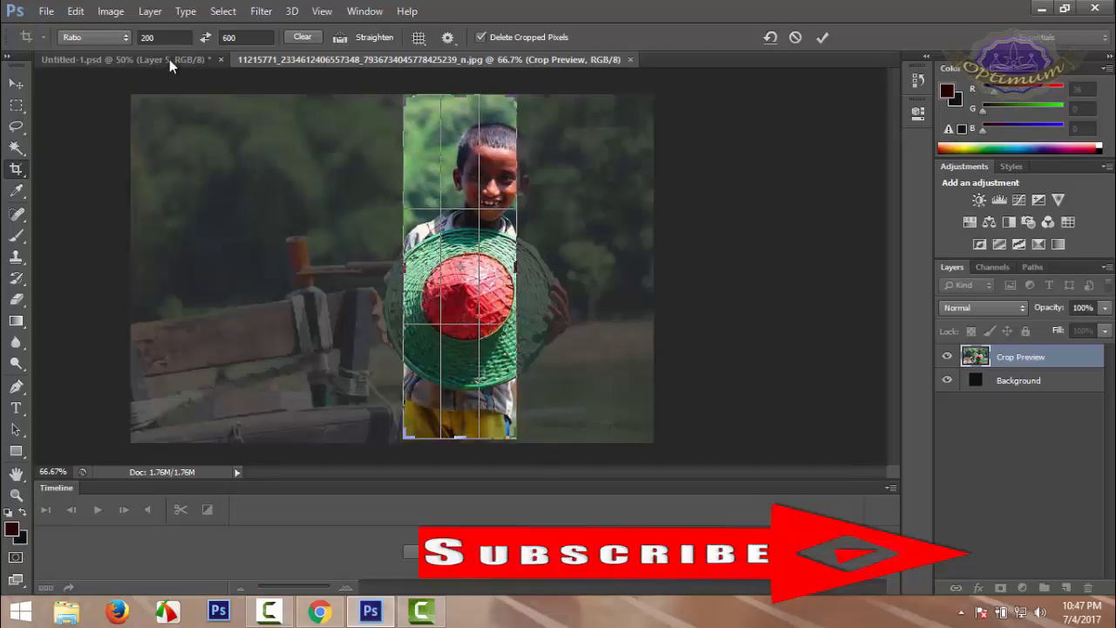
- Try crop ratio widths of 300 and 350 against the 600 height, and set the width to 450
{"action": "left_click_drag", "start_coordinate": [164, 37], "coordinate": [121, 46]}
{"action": "type", "text": "300"}
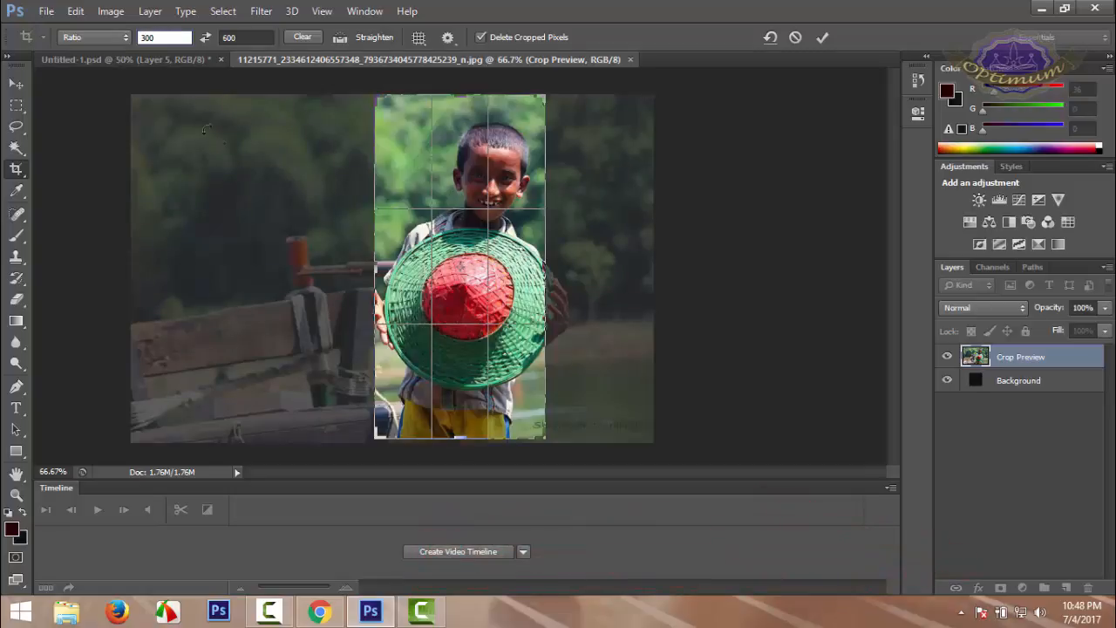
{"action": "key", "text": "BackSpace"}
{"action": "key", "text": "BackSpace"}
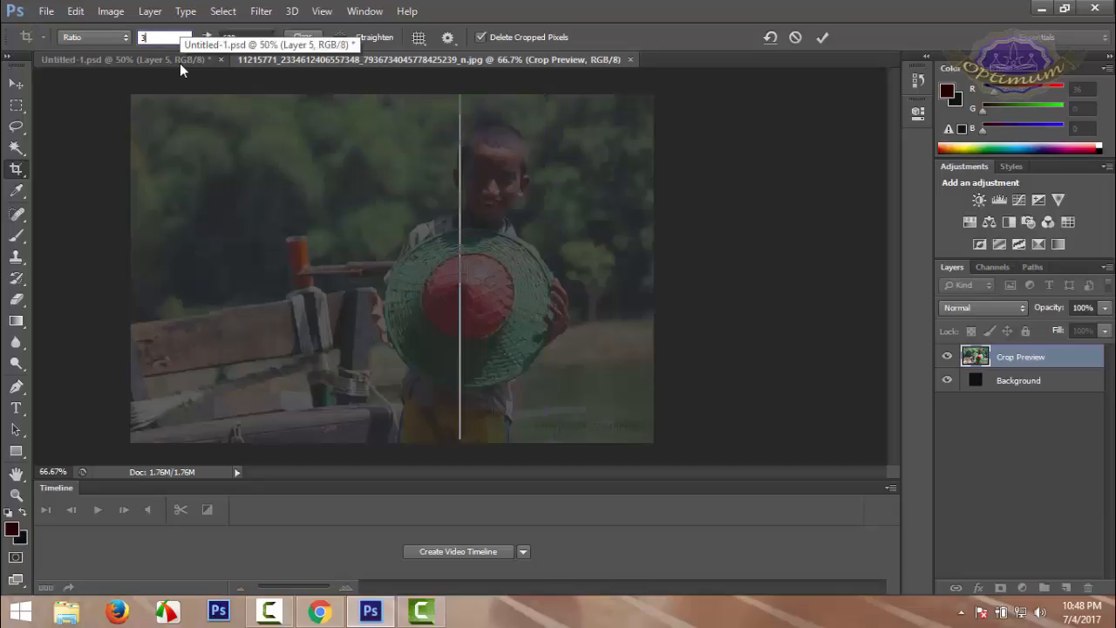
{"action": "type", "text": "50"}
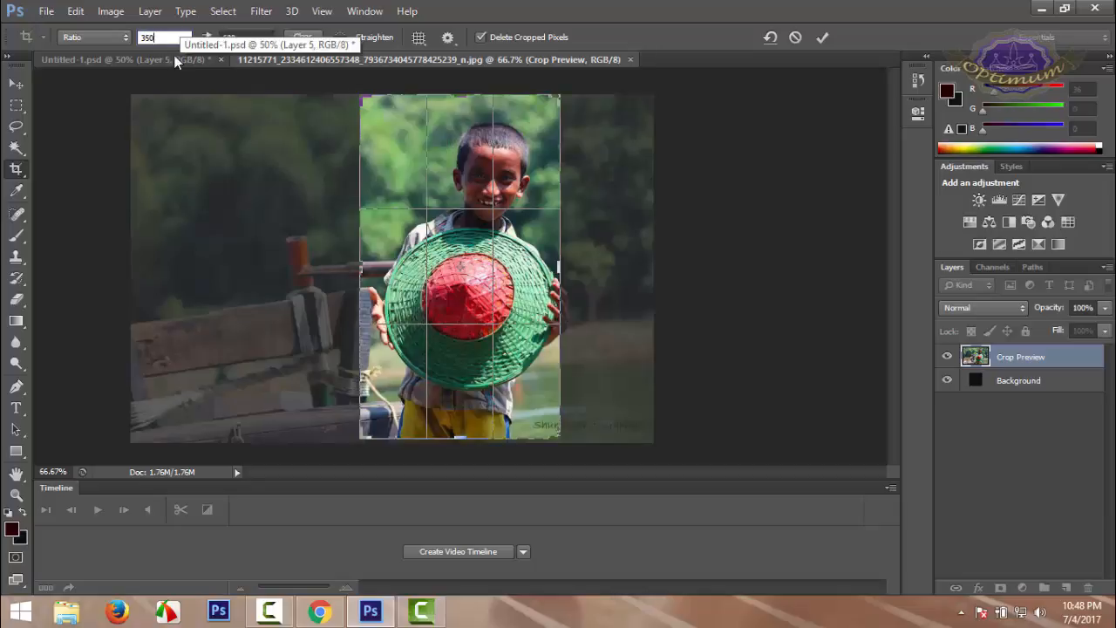
{"action": "key", "text": "BackSpace"}
{"action": "key", "text": "BackSpace"}
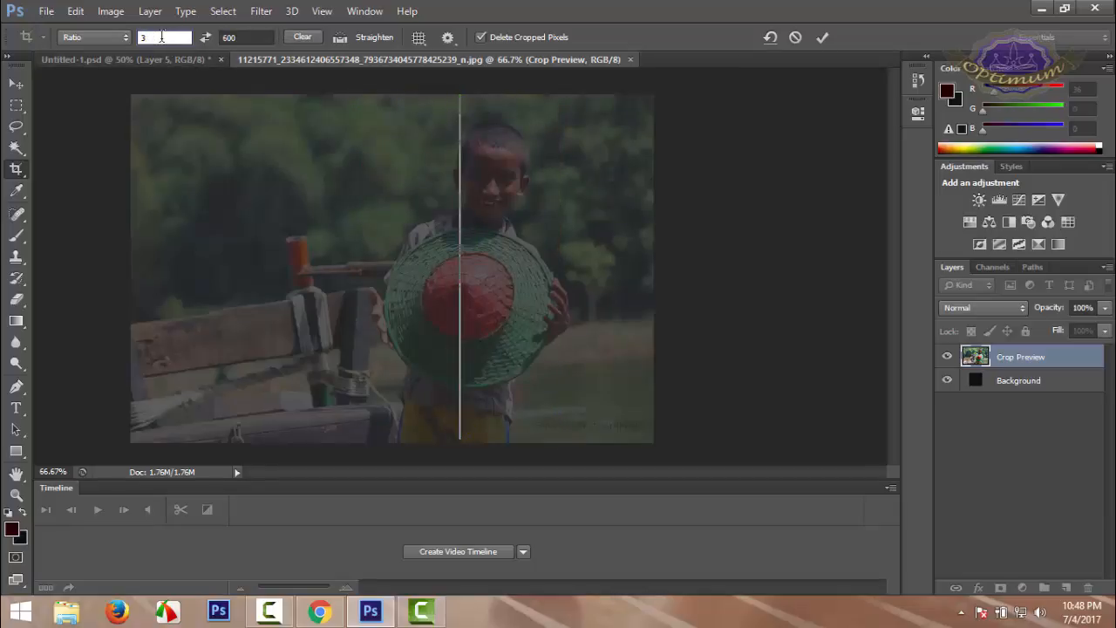
{"action": "type", "text": "450"}
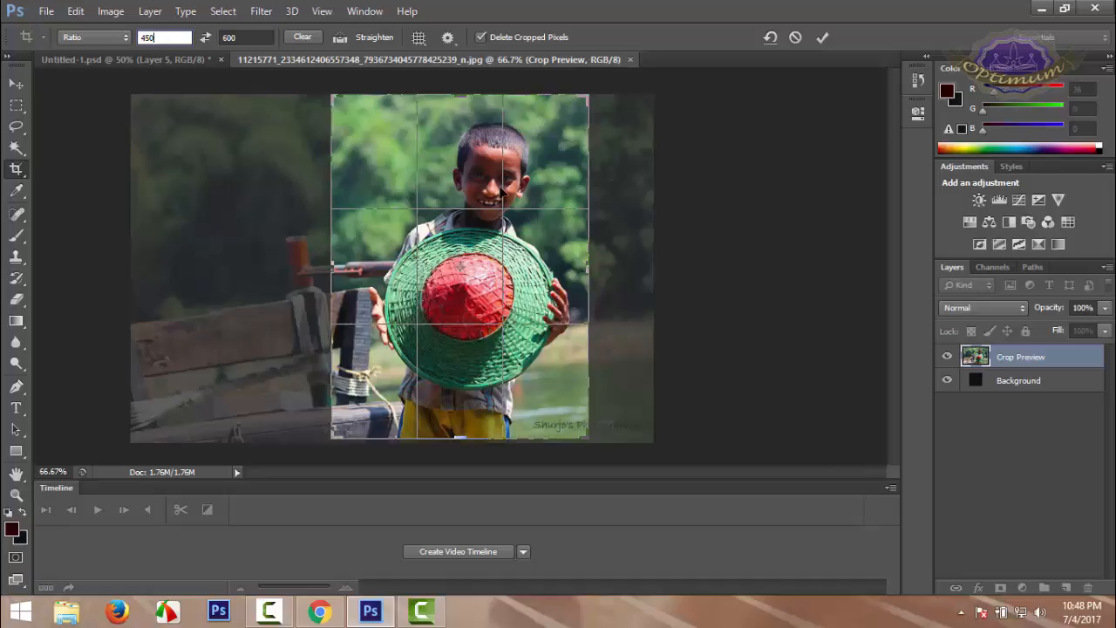
{"action": "key", "text": "Return"}
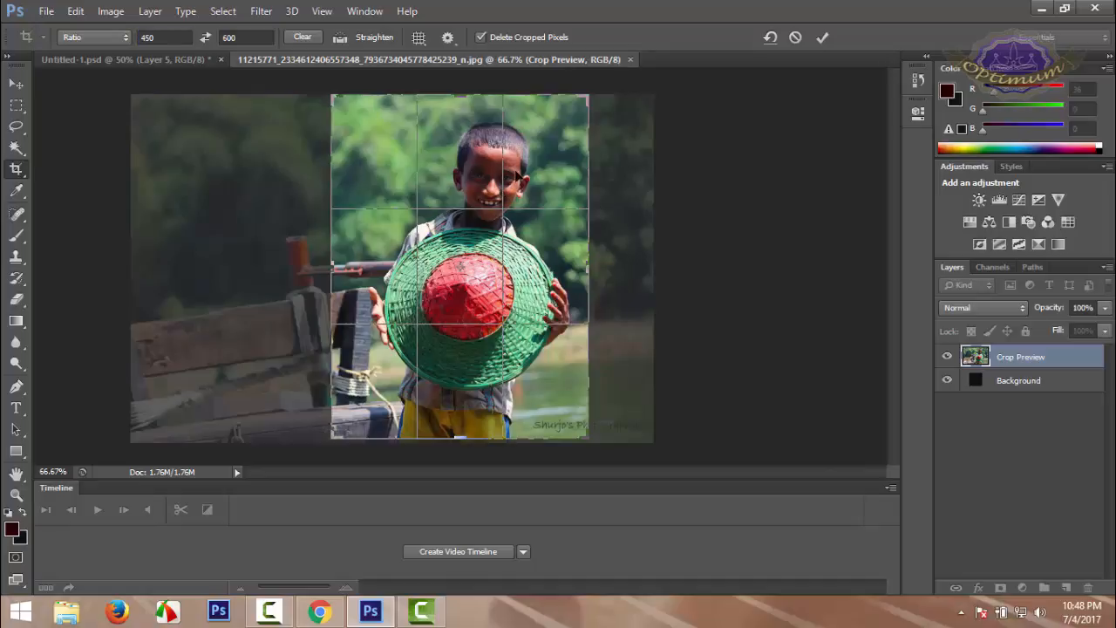
- Apply the 450 : 600 crop to the photo, and undo it to restore the full image
{"action": "left_click", "coordinate": [15, 84]}
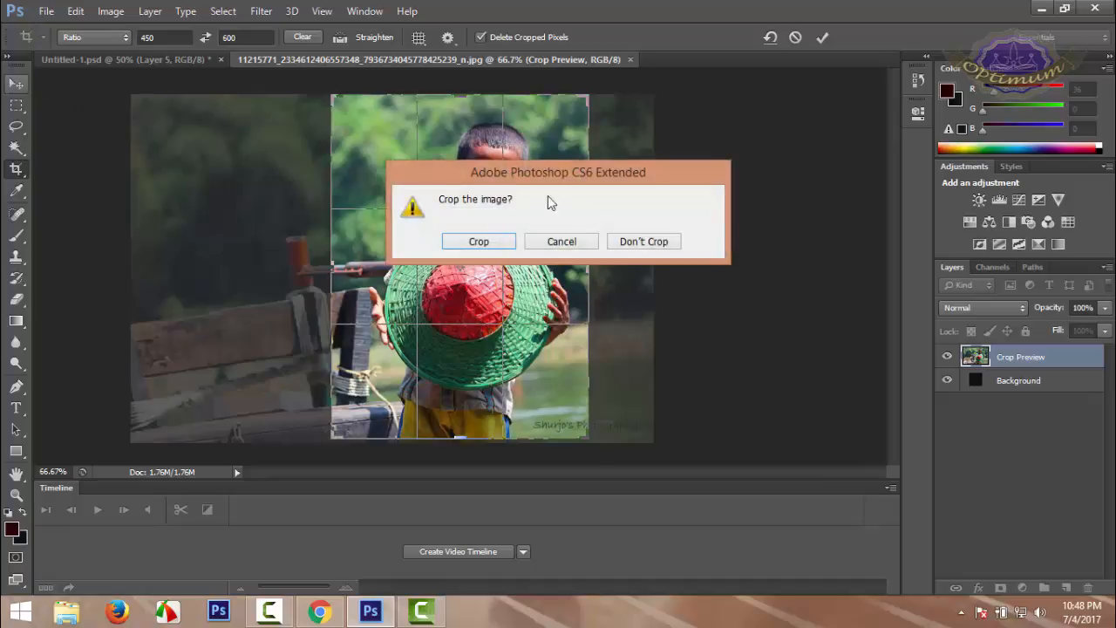
{"action": "left_click", "coordinate": [471, 240]}
{"action": "left_click_drag", "start_coordinate": [416, 157], "coordinate": [394, 159]}
{"action": "left_click", "coordinate": [532, 243]}
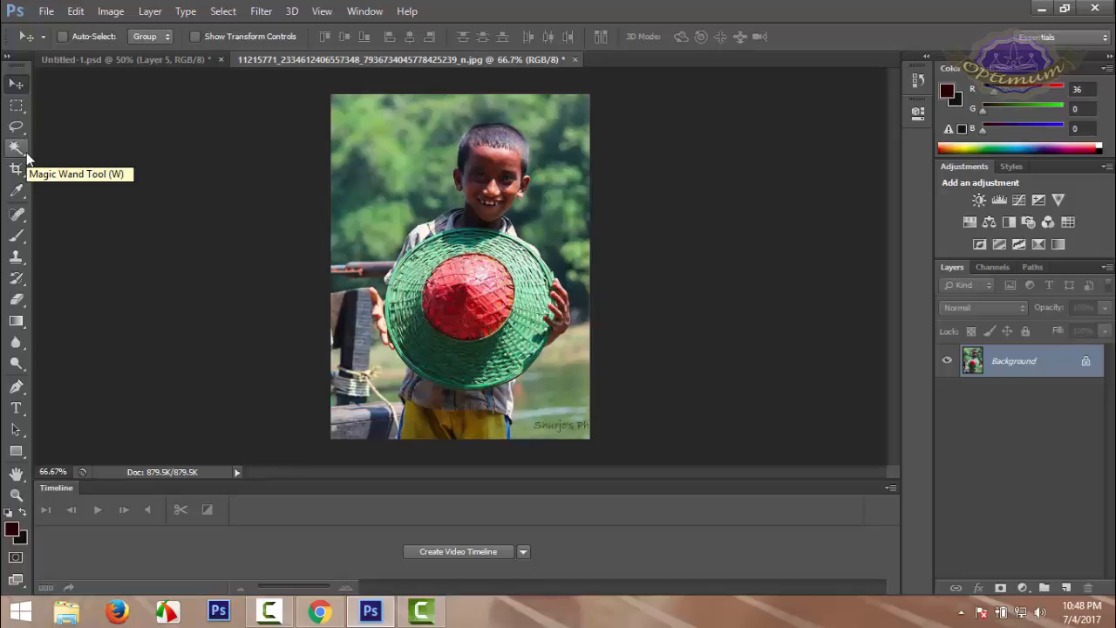
{"action": "key", "text": "ctrl+z"}
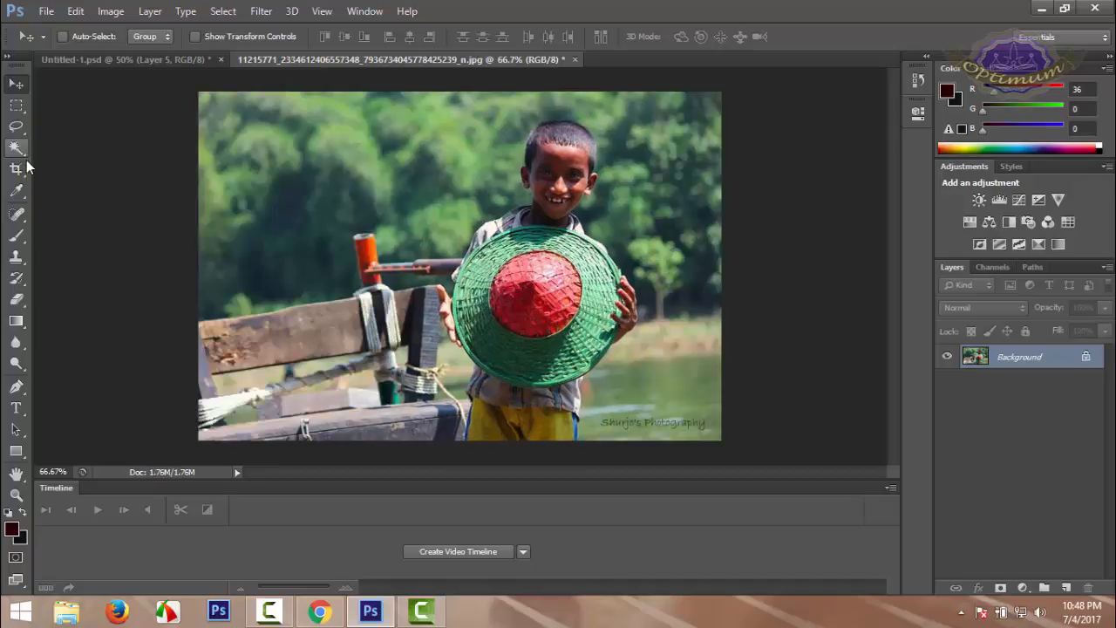
- Crop the photo at the 450 : 600 ratio with the boy and his hat centred in the frame
{"action": "left_click", "coordinate": [16, 168]}
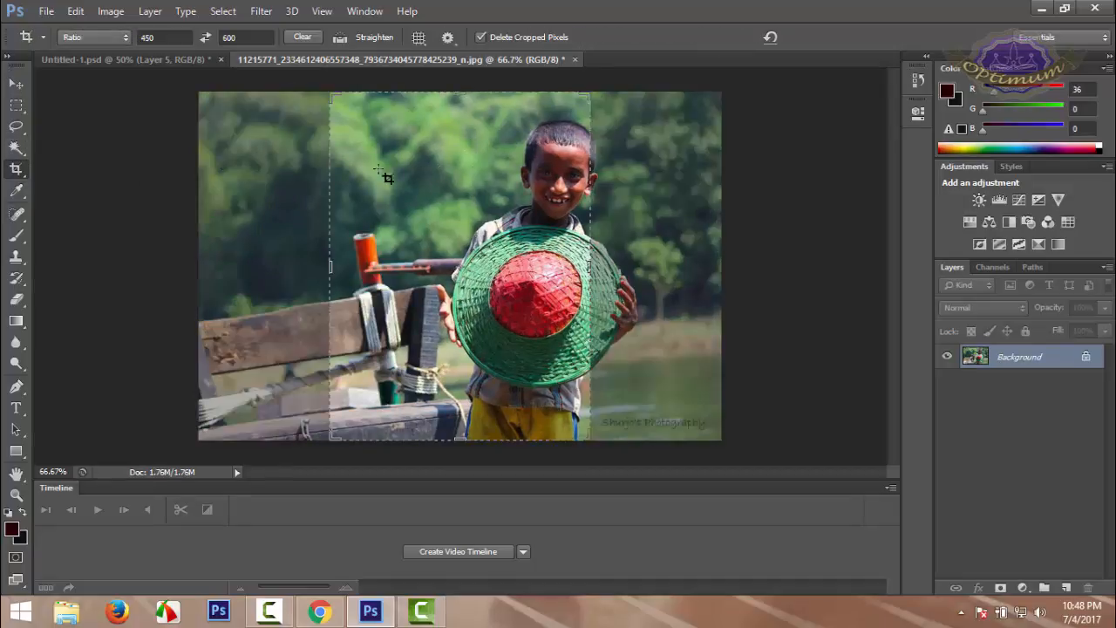
{"action": "left_click_drag", "start_coordinate": [310, 185], "coordinate": [277, 181]}
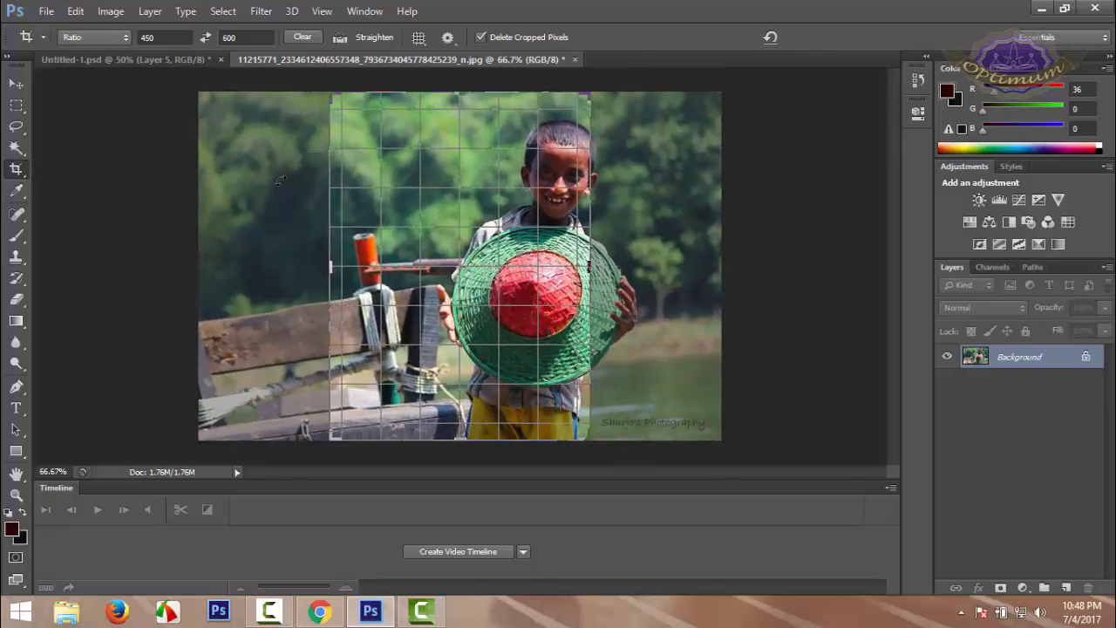
{"action": "left_click_drag", "start_coordinate": [462, 258], "coordinate": [458, 284]}
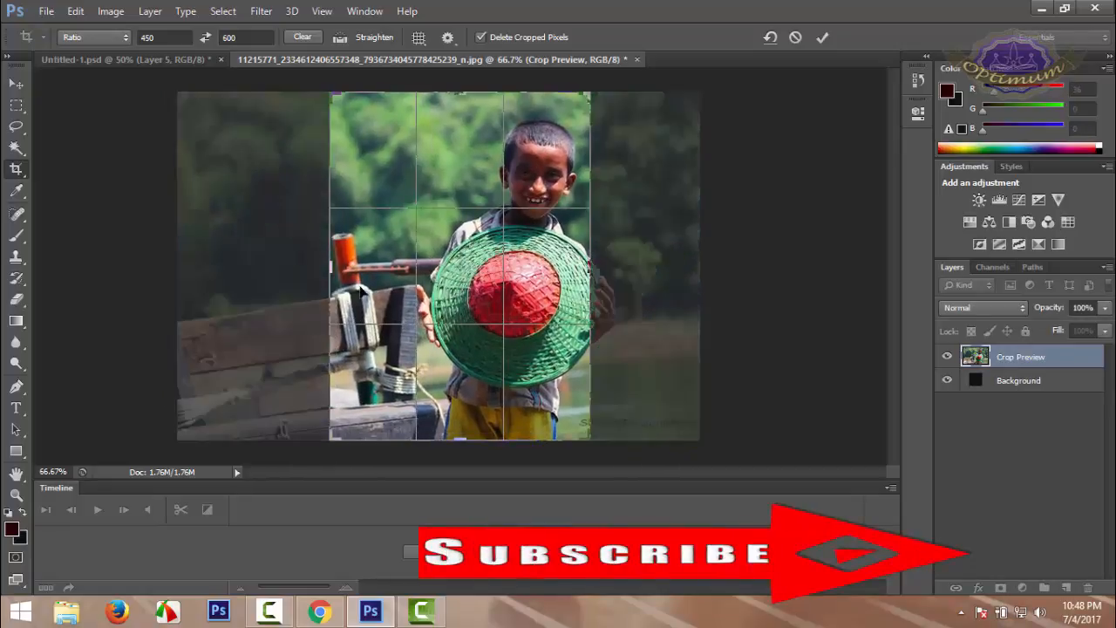
{"action": "left_click_drag", "start_coordinate": [277, 282], "coordinate": [344, 262]}
{"action": "left_click", "coordinate": [277, 281]}
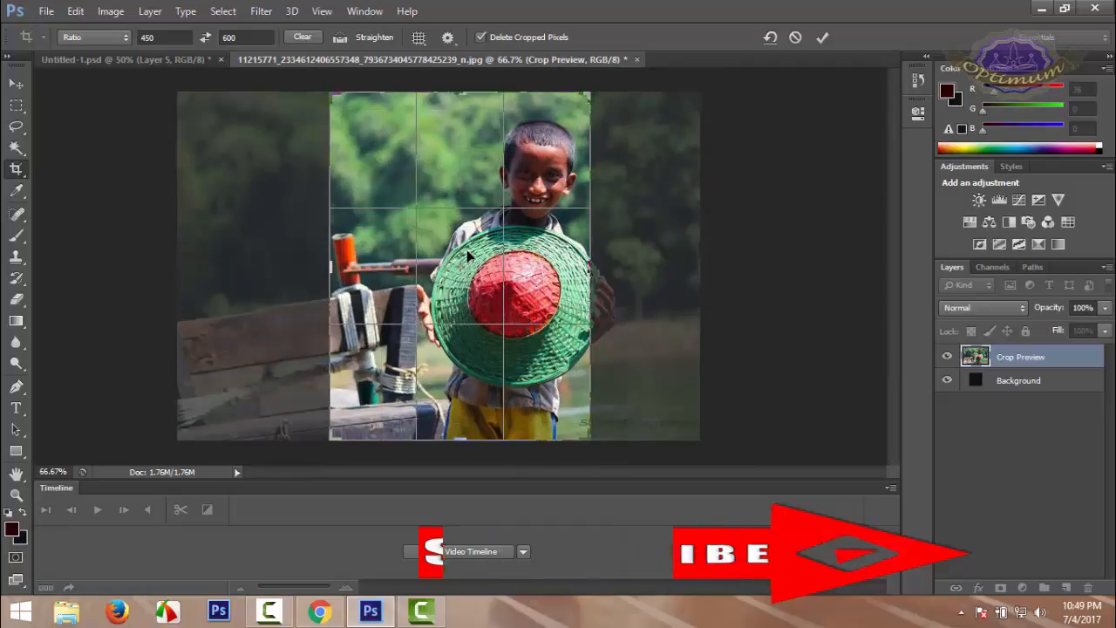
{"action": "left_click_drag", "start_coordinate": [460, 251], "coordinate": [420, 256]}
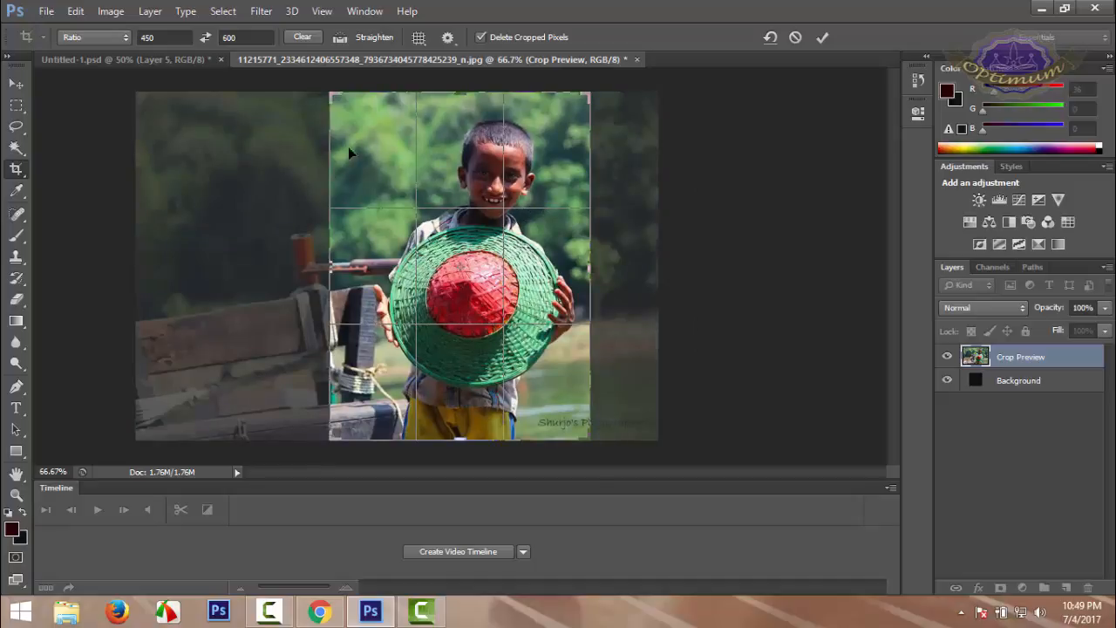
{"action": "left_click", "coordinate": [13, 84]}
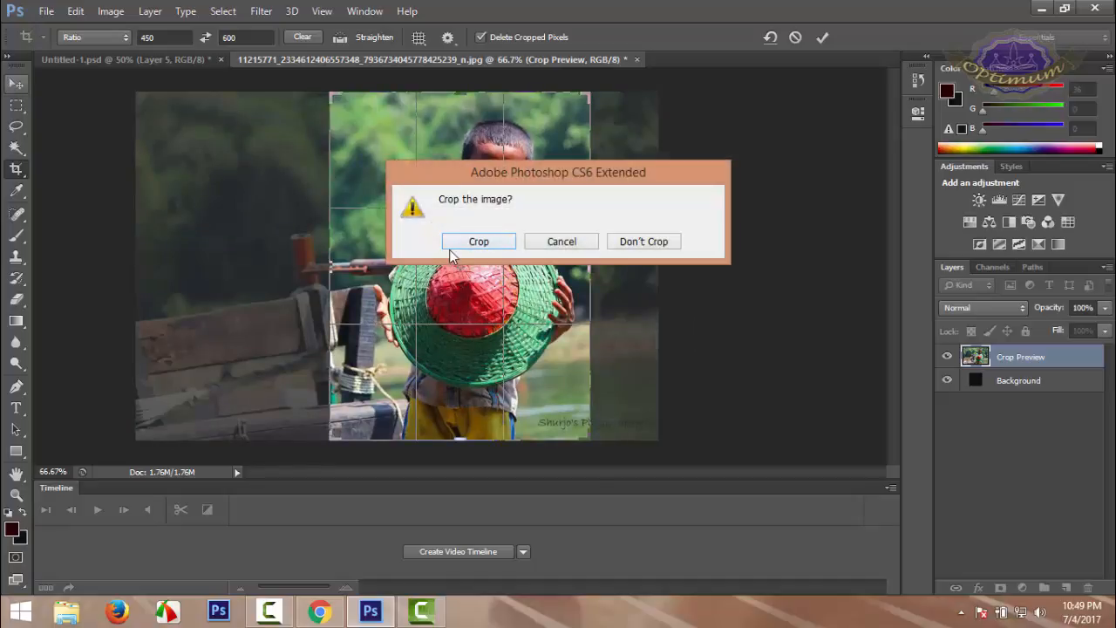
{"action": "left_click", "coordinate": [495, 245]}
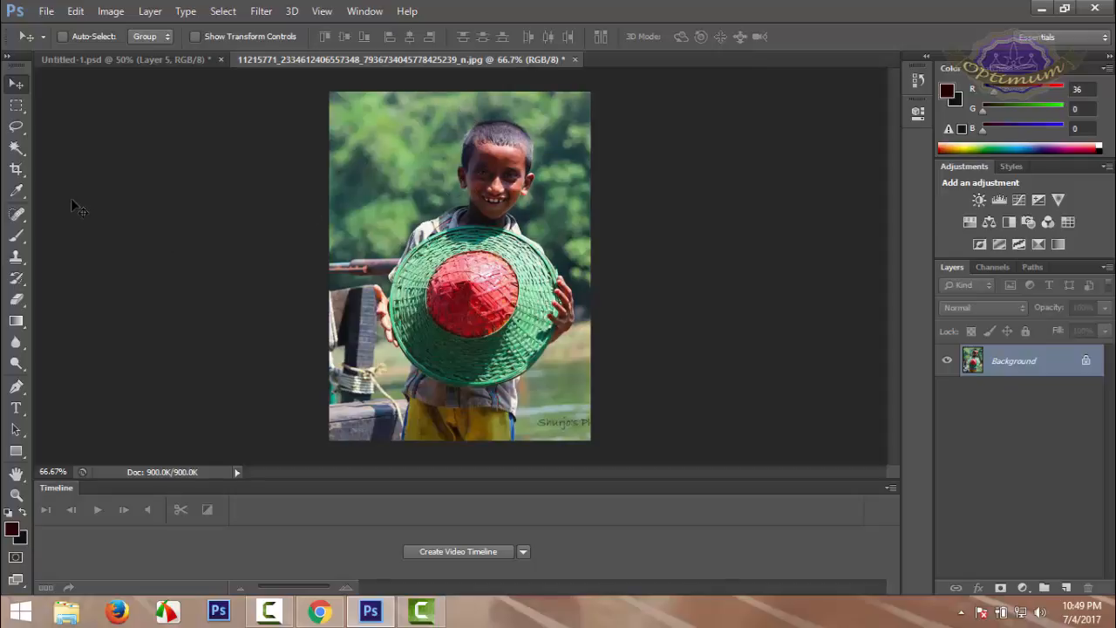
- Trim a narrow margin from all sides of the photo with the Perspective Crop Tool, keeping the boy and hat
{"action": "left_click", "coordinate": [16, 170]}
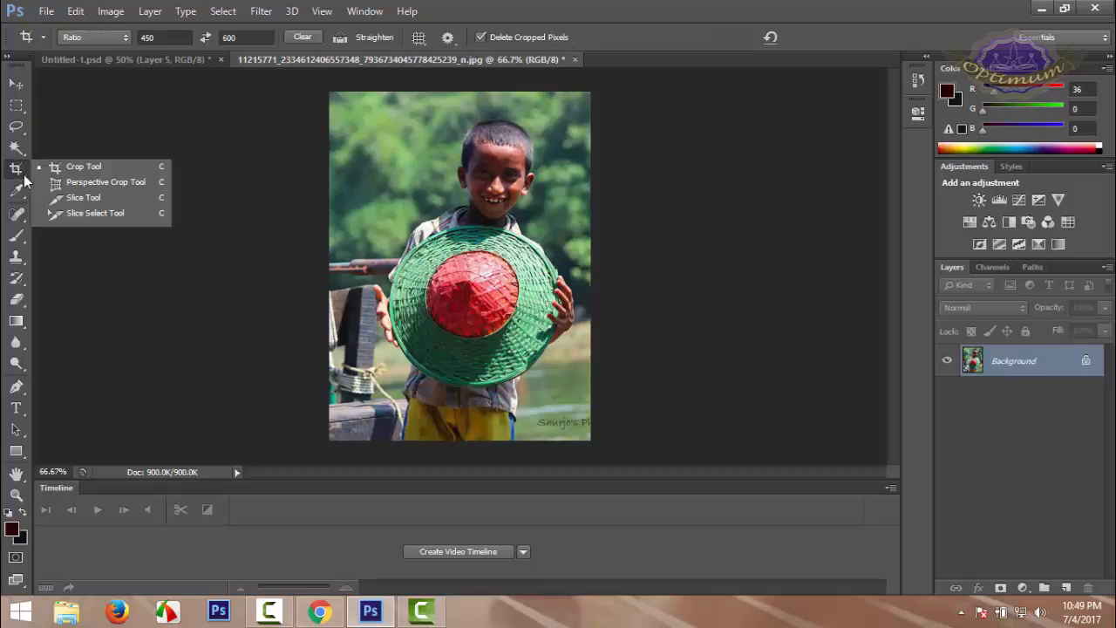
{"action": "left_click", "coordinate": [71, 184]}
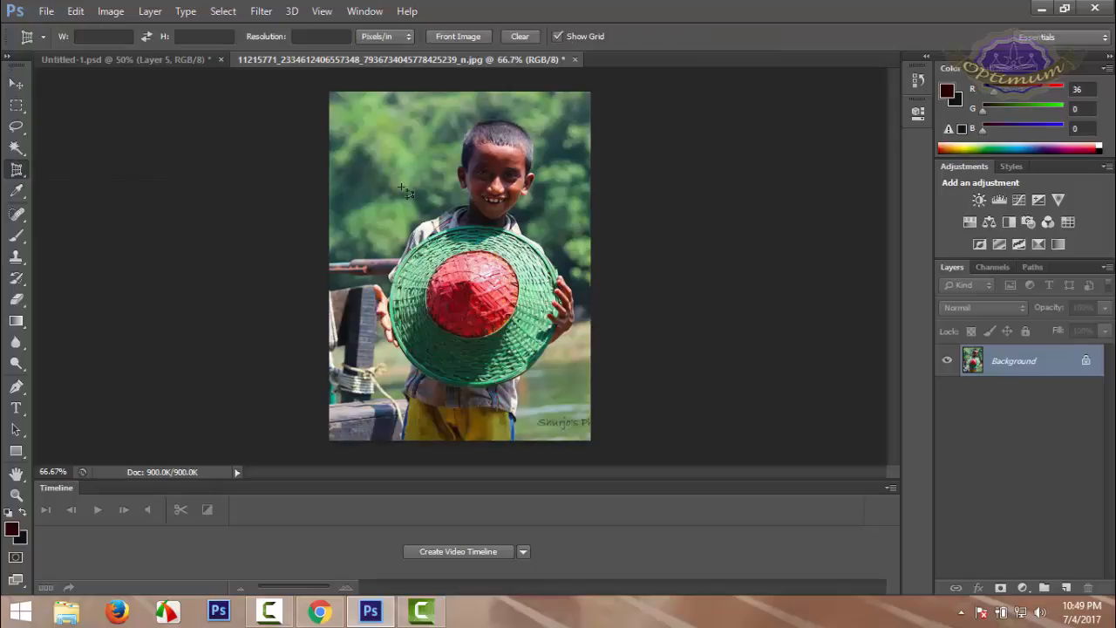
{"action": "left_click", "coordinate": [16, 171]}
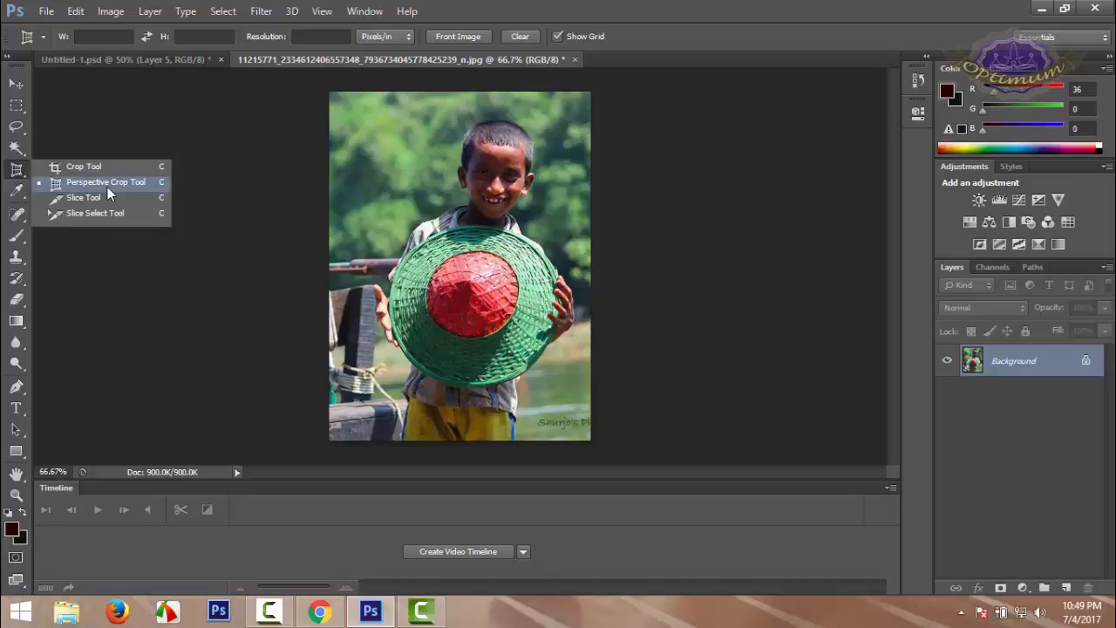
{"action": "left_click_drag", "start_coordinate": [349, 111], "coordinate": [575, 412]}
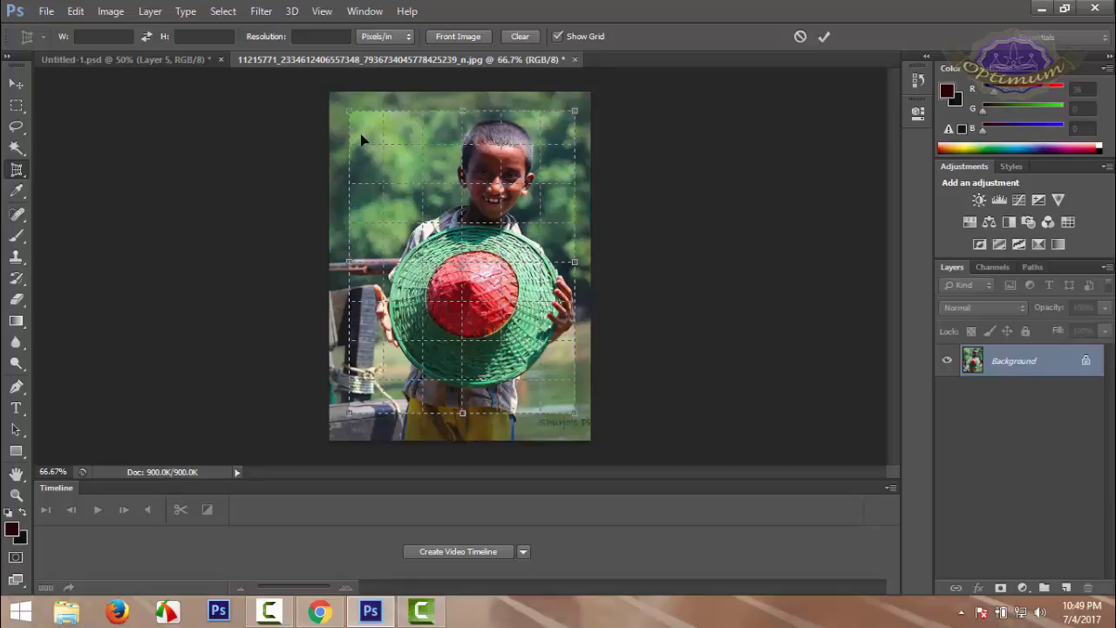
{"action": "left_click", "coordinate": [15, 84]}
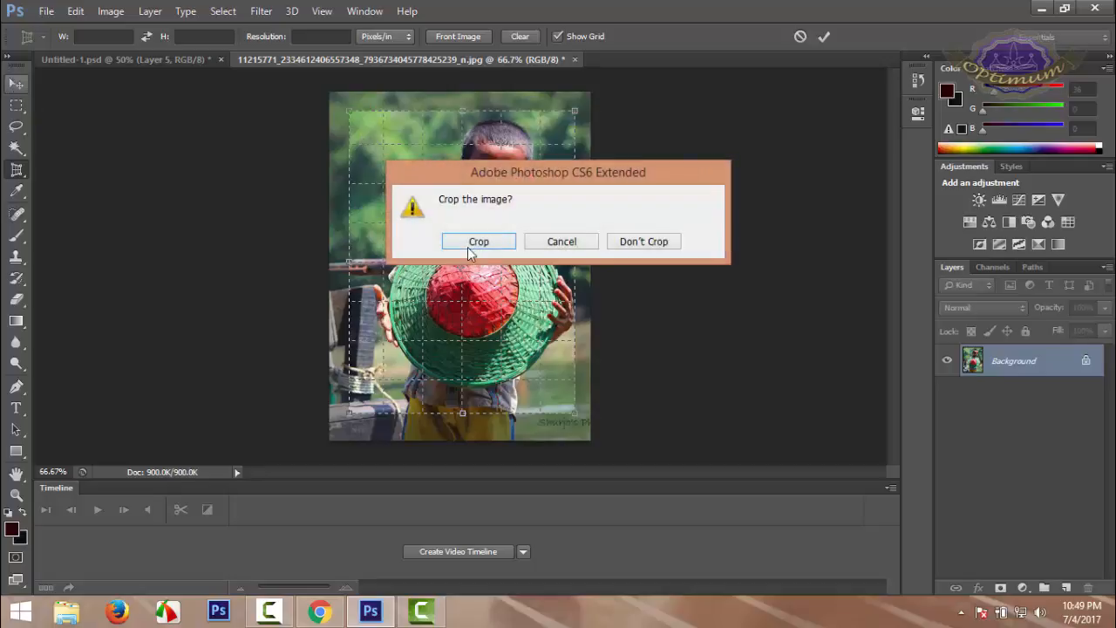
{"action": "left_click", "coordinate": [478, 244]}
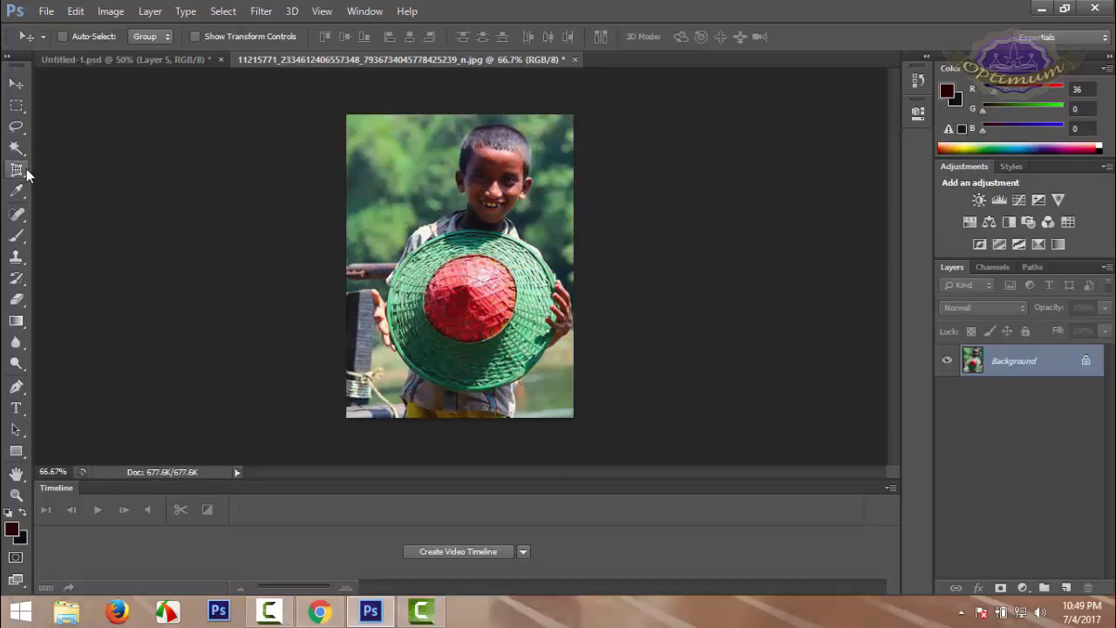
- Crop the photo to the boy's head and shoulders and the hat's upper edge with the Perspective Crop Tool
{"action": "left_click_drag", "start_coordinate": [16, 170], "coordinate": [86, 180]}
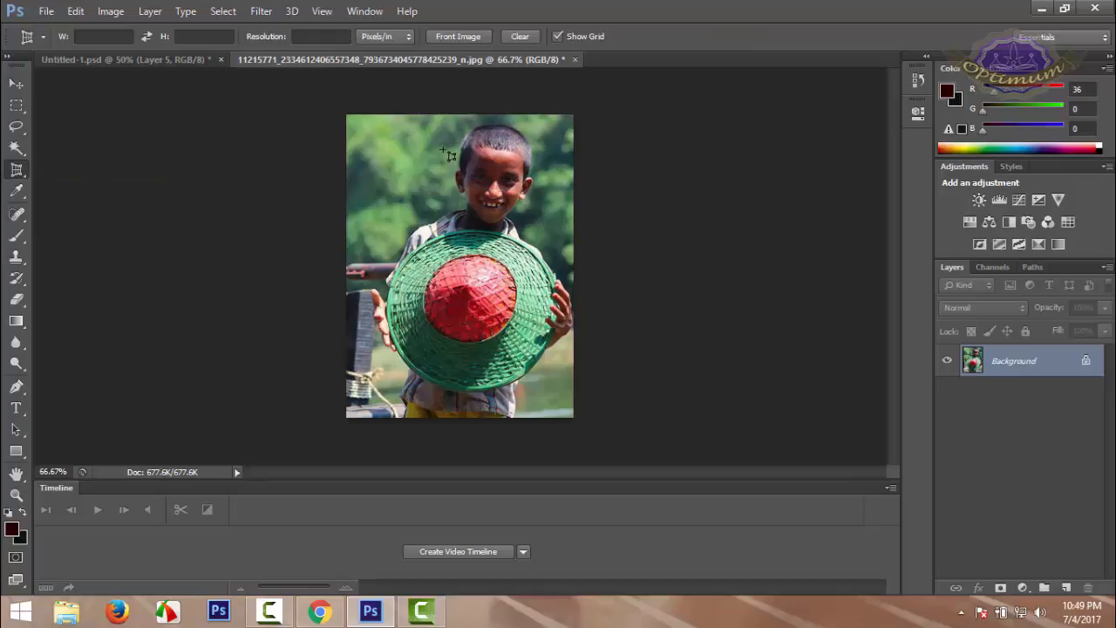
{"action": "left_click_drag", "start_coordinate": [426, 116], "coordinate": [547, 258]}
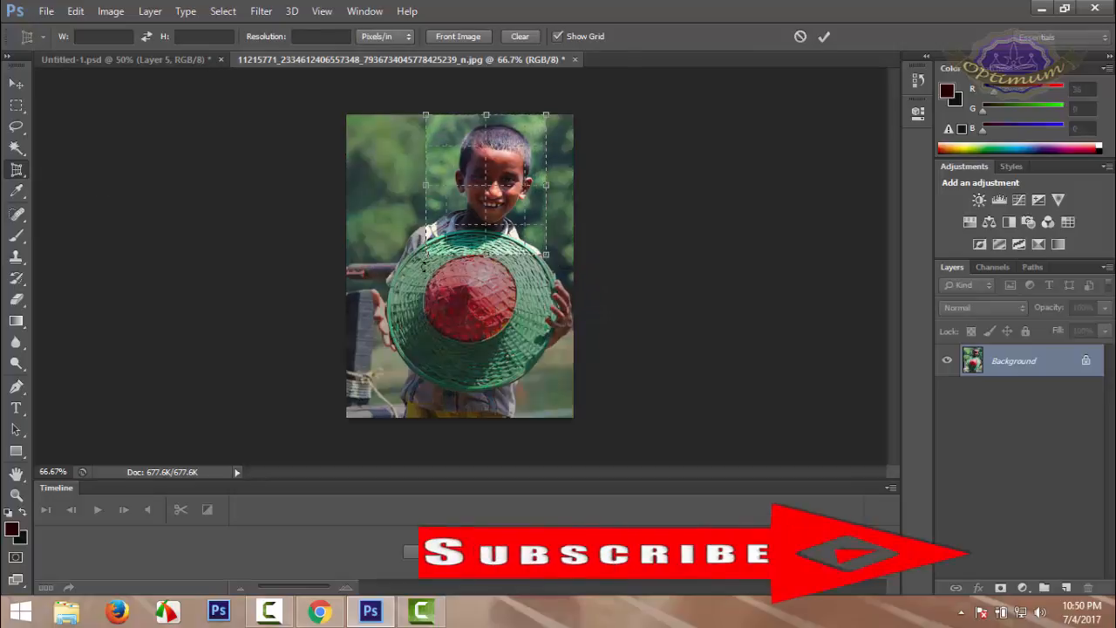
{"action": "left_click", "coordinate": [15, 82]}
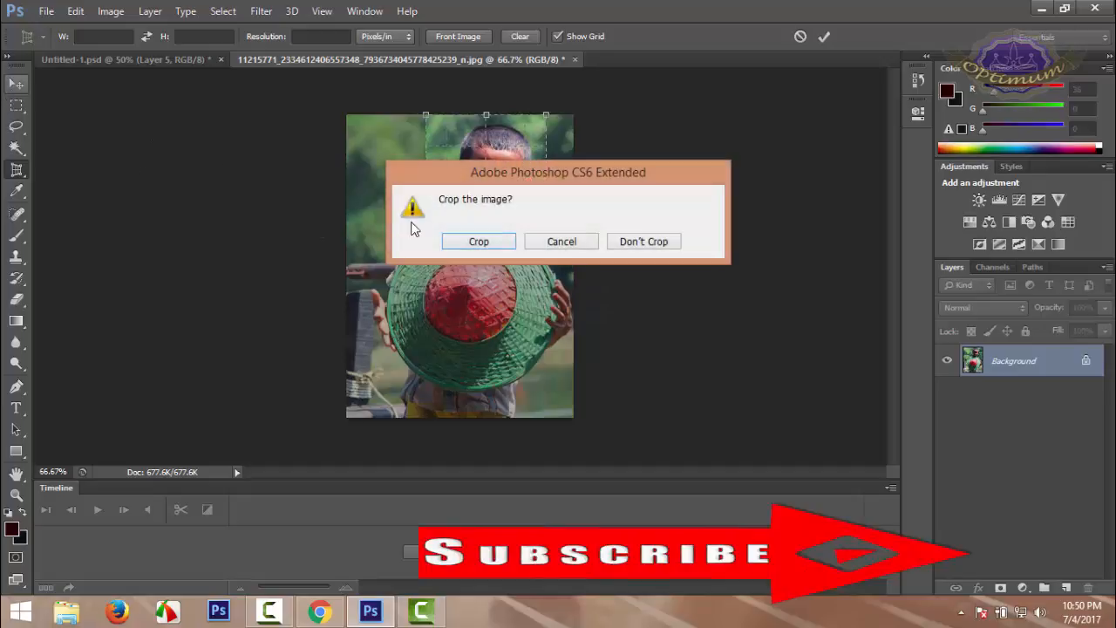
{"action": "left_click", "coordinate": [475, 241]}
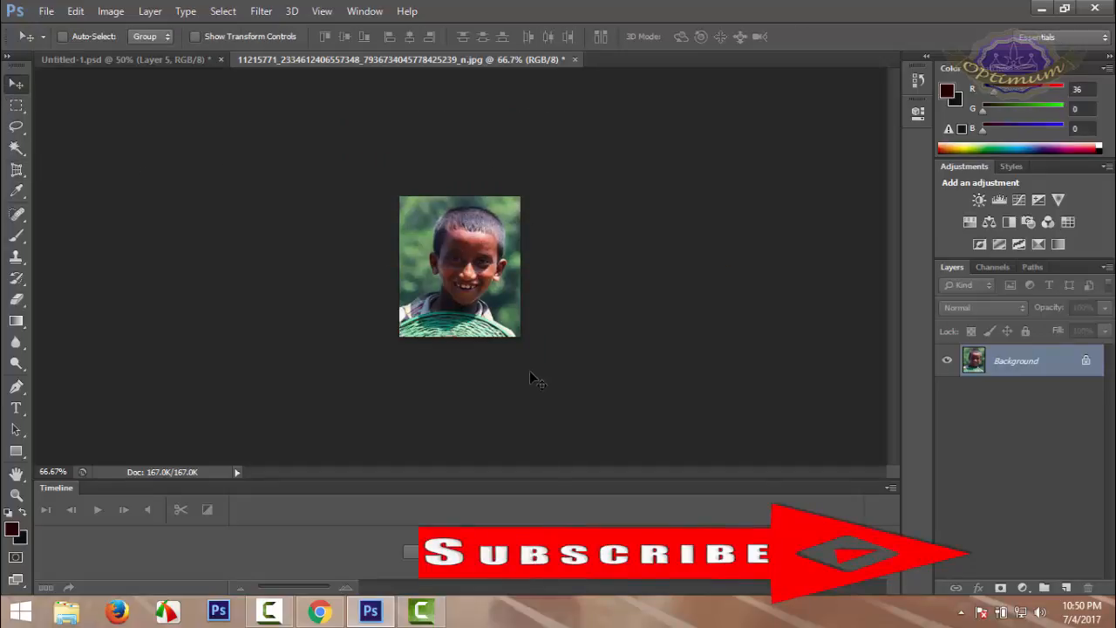